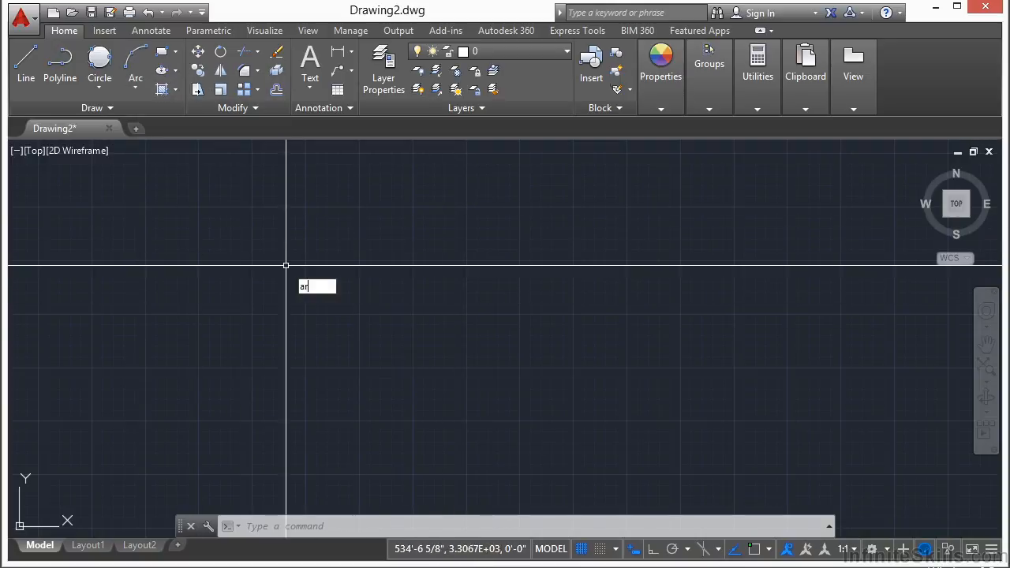
pyautogui.write('rc')
pyautogui.press('Escape')
pyautogui.write('a')
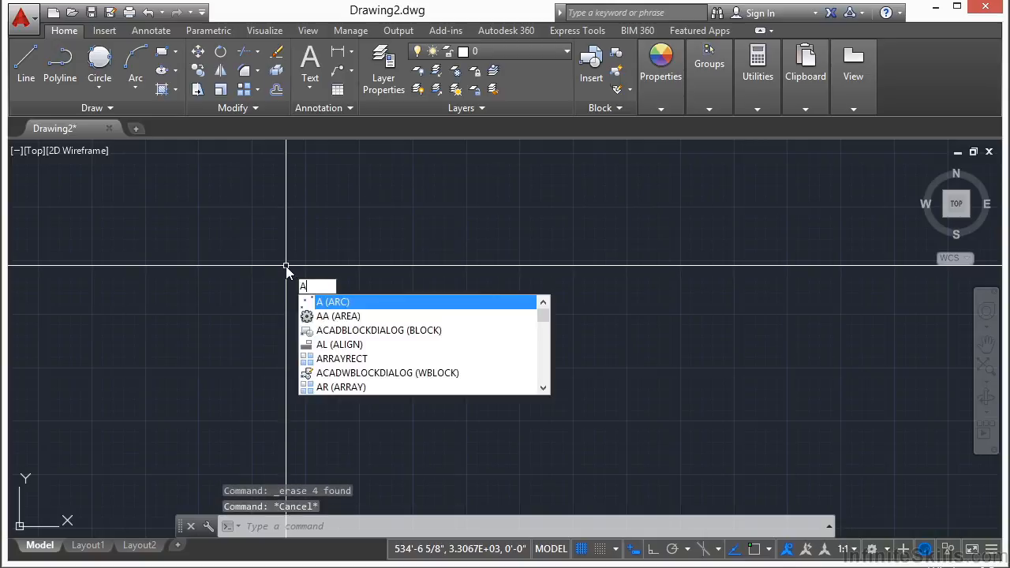
pyautogui.press('Escape')
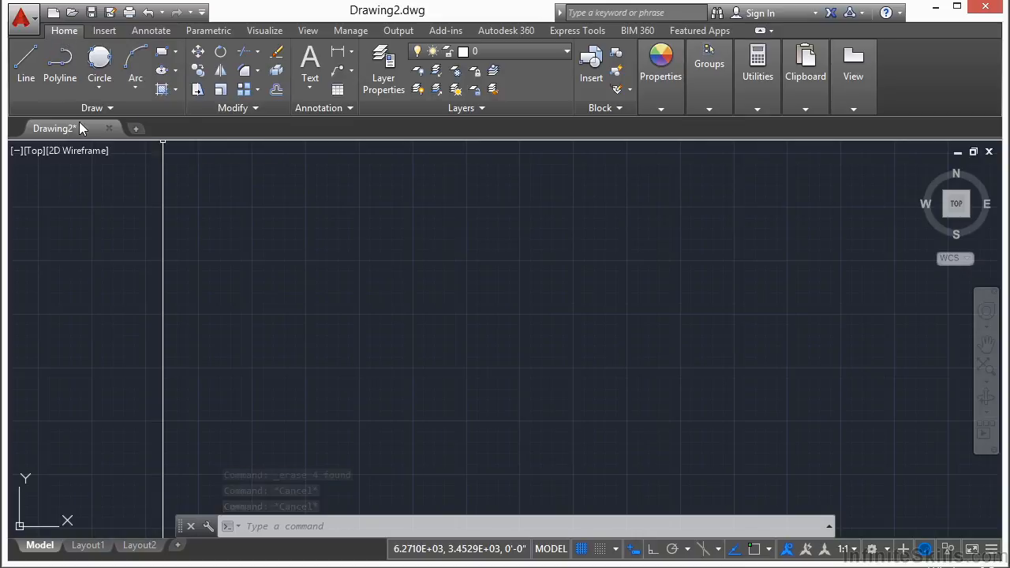
# Step: Draw a wide, shallow three-point arc that bulges upward in the empty drawing
pyautogui.click(135, 63)
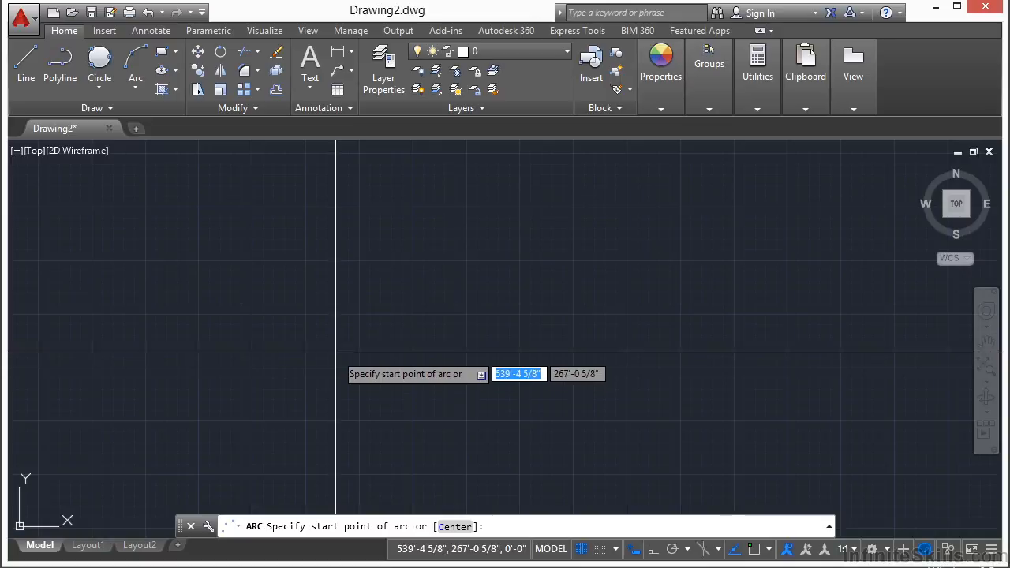
pyautogui.click(301, 313)
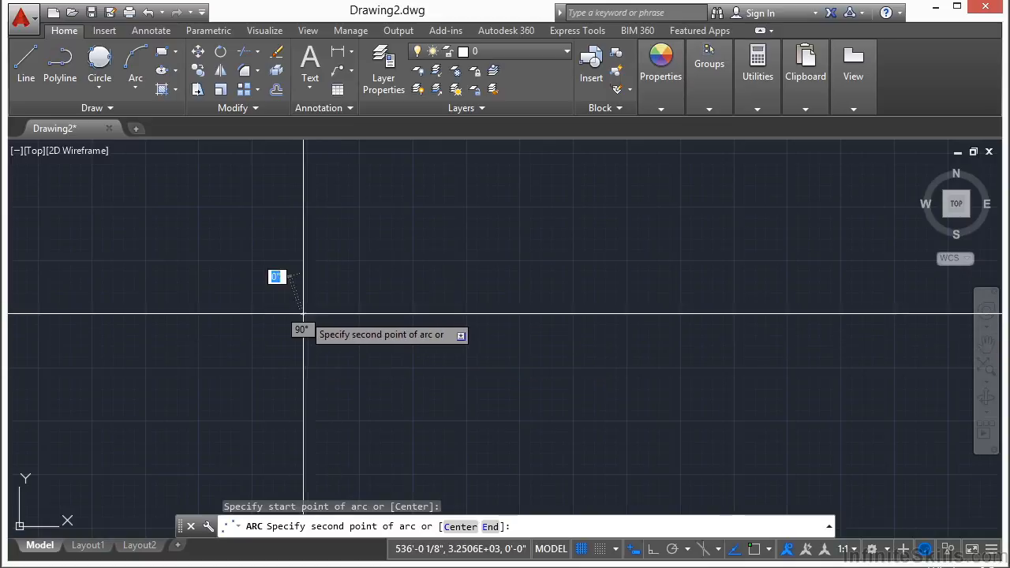
pyautogui.click(415, 252)
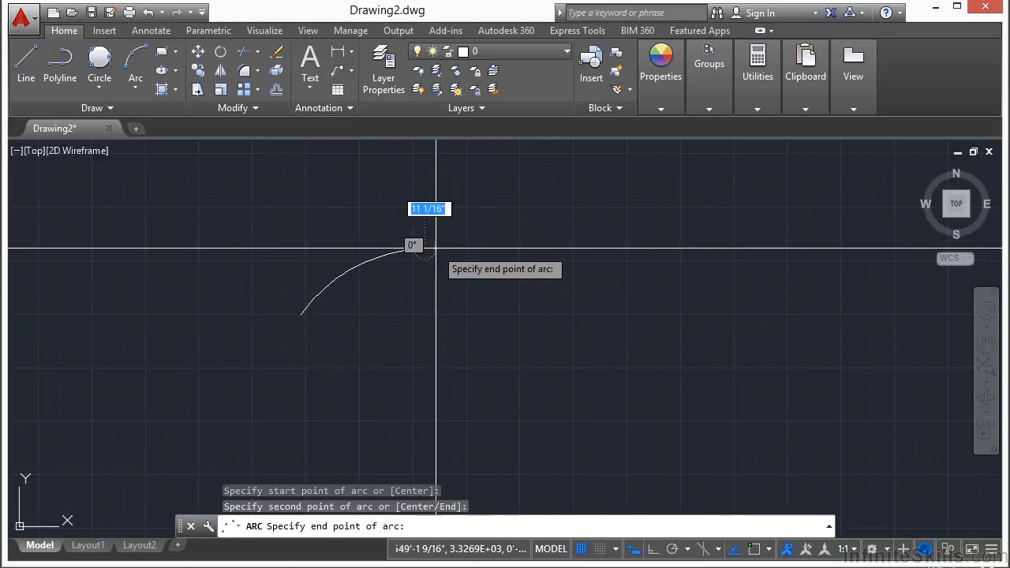
pyautogui.click(619, 317)
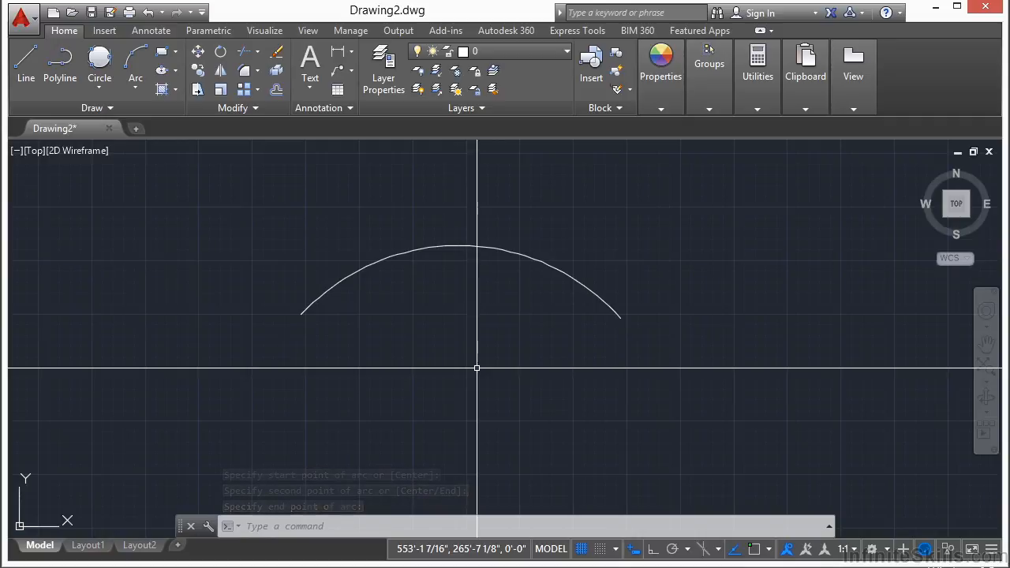
pyautogui.scroll(-1, 433, 345)
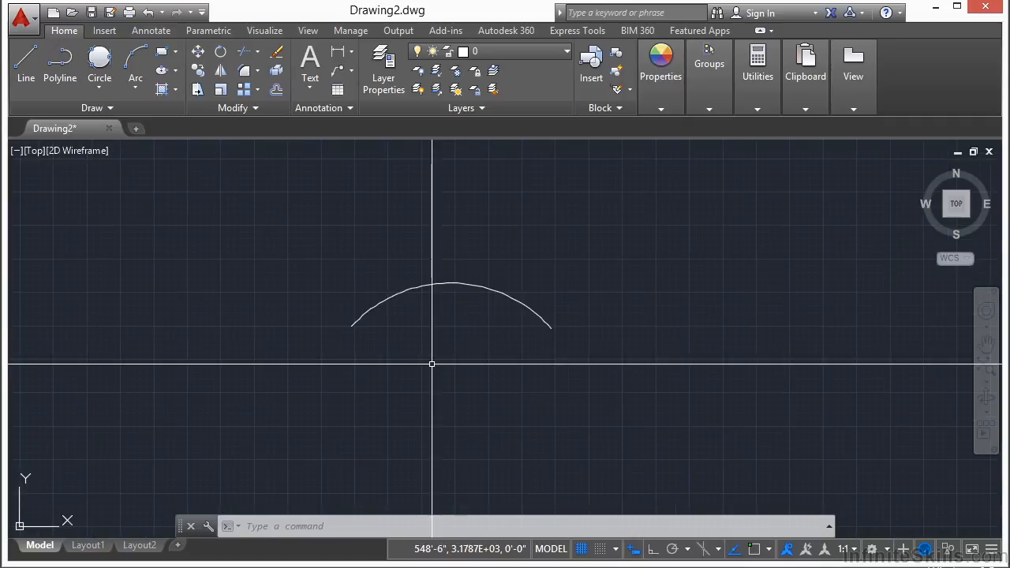
pyautogui.press('Return')
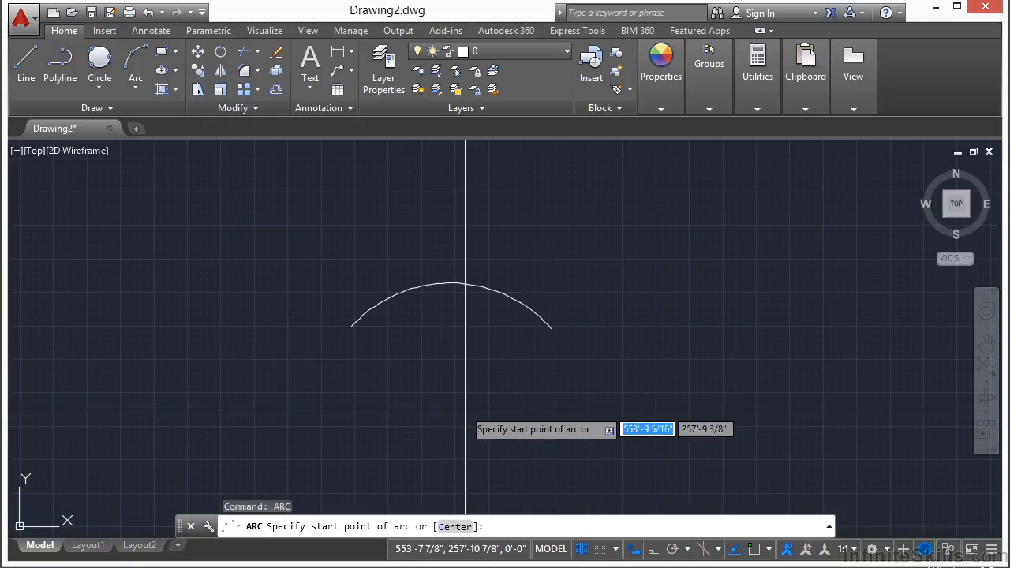
pyautogui.press('Escape')
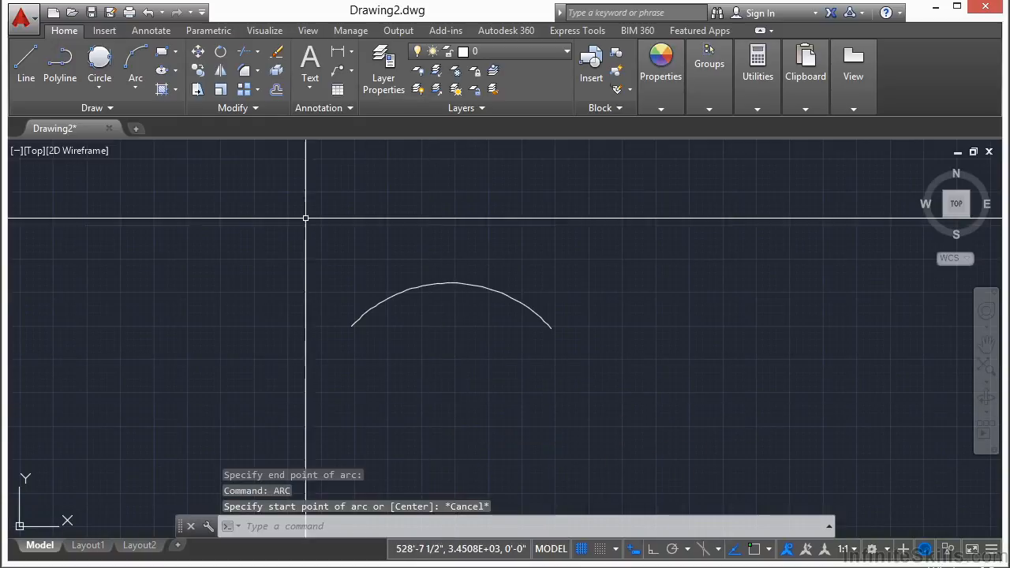
pyautogui.moveTo(461, 342); pyautogui.dragTo(429, 278, button='middle')
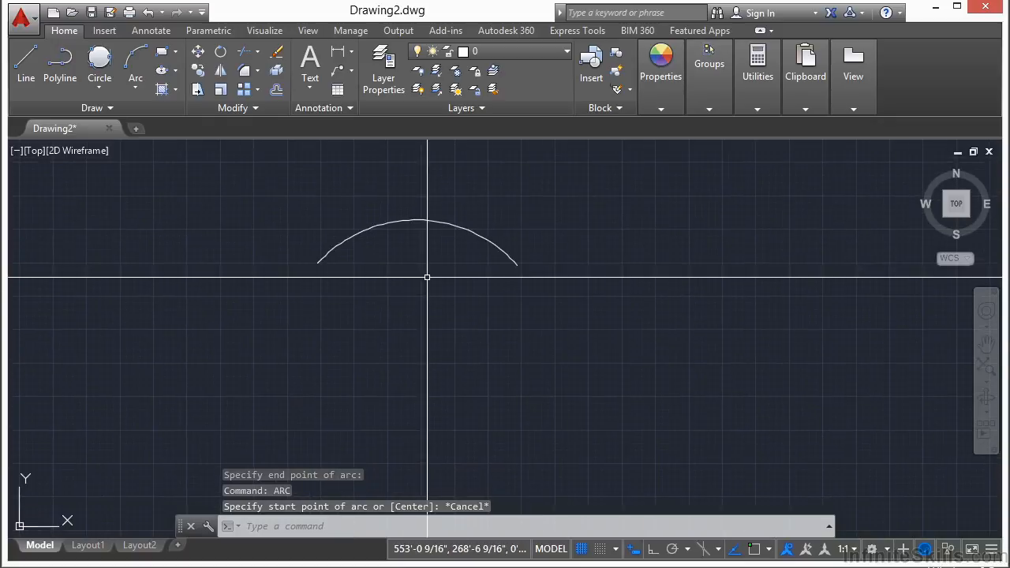
pyautogui.click(138, 90)
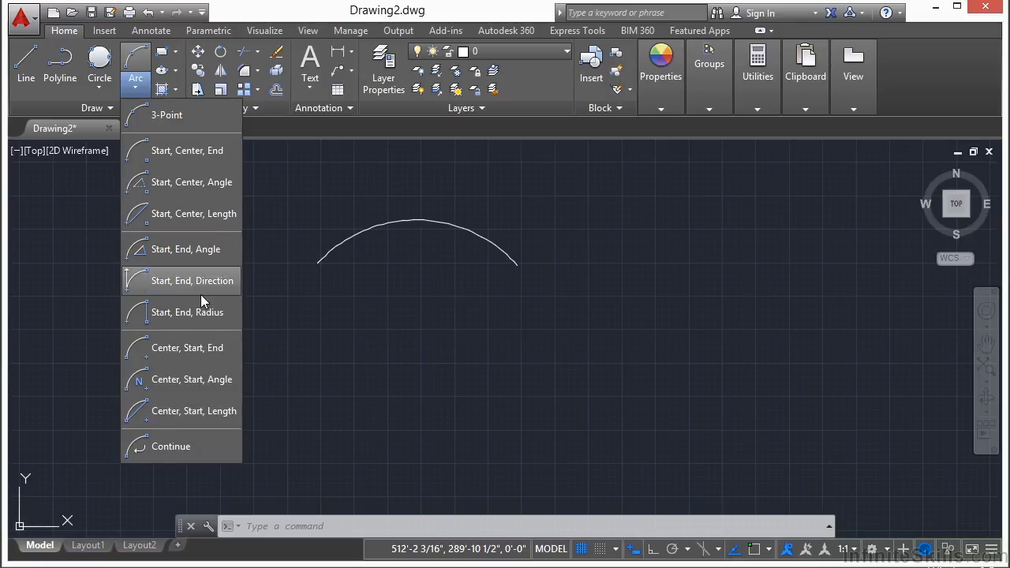
pyautogui.click(277, 410)
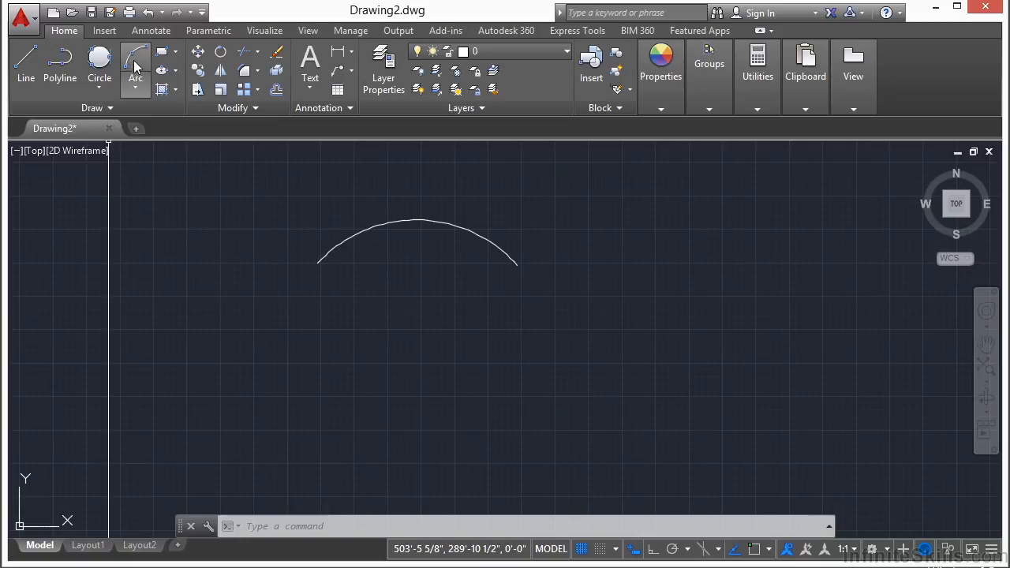
# Step: Draw an arc with the Center option, centred below the first arc and sweeping counterclockwise around the underside from its left start point
pyautogui.click(133, 68)
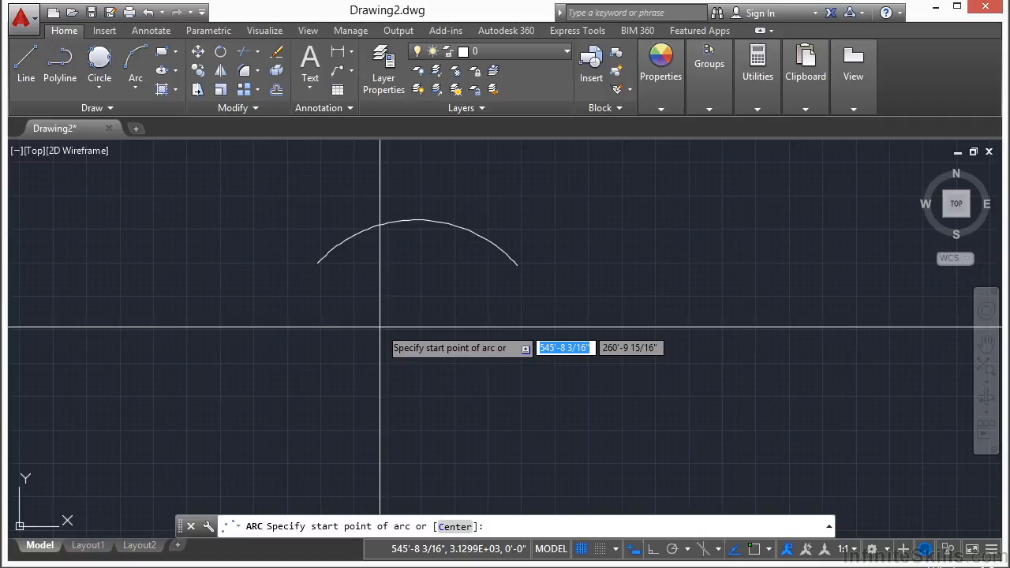
pyautogui.click(456, 527)
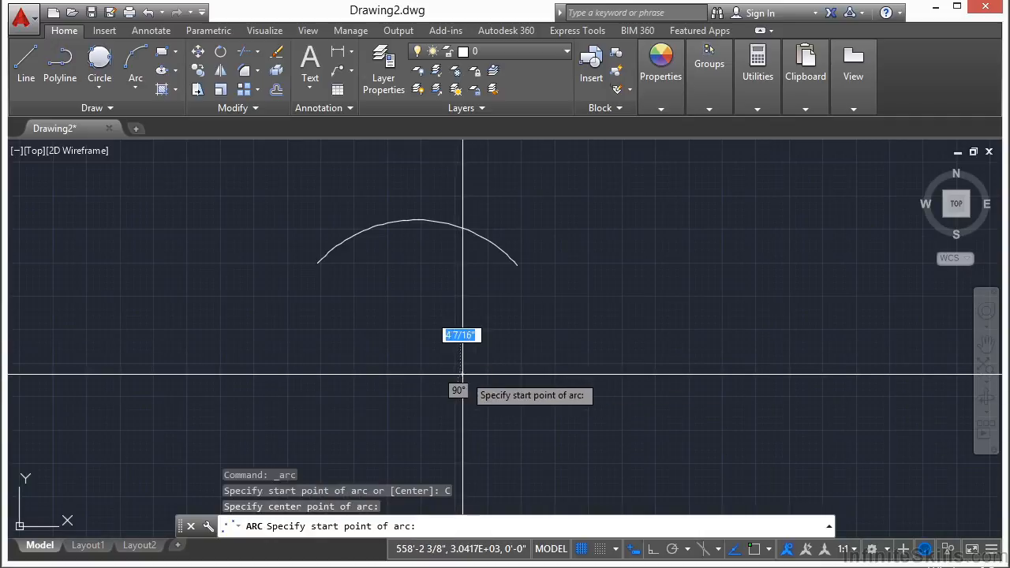
pyautogui.click(355, 349)
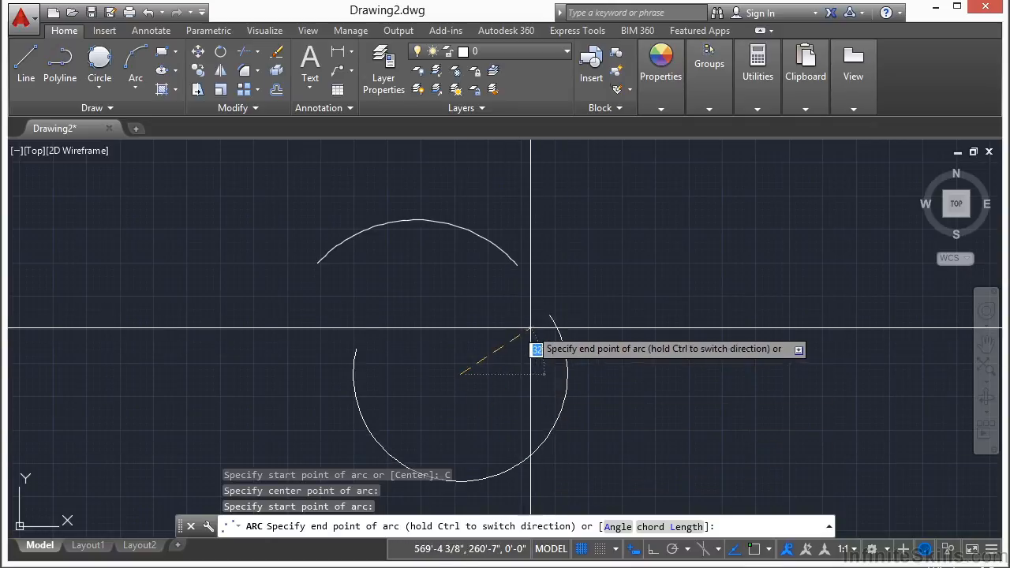
pyautogui.click(527, 325)
# Step: Open the drawing Arc Examples.dwg from folder 05
pyautogui.write('open')
pyautogui.press('Return')
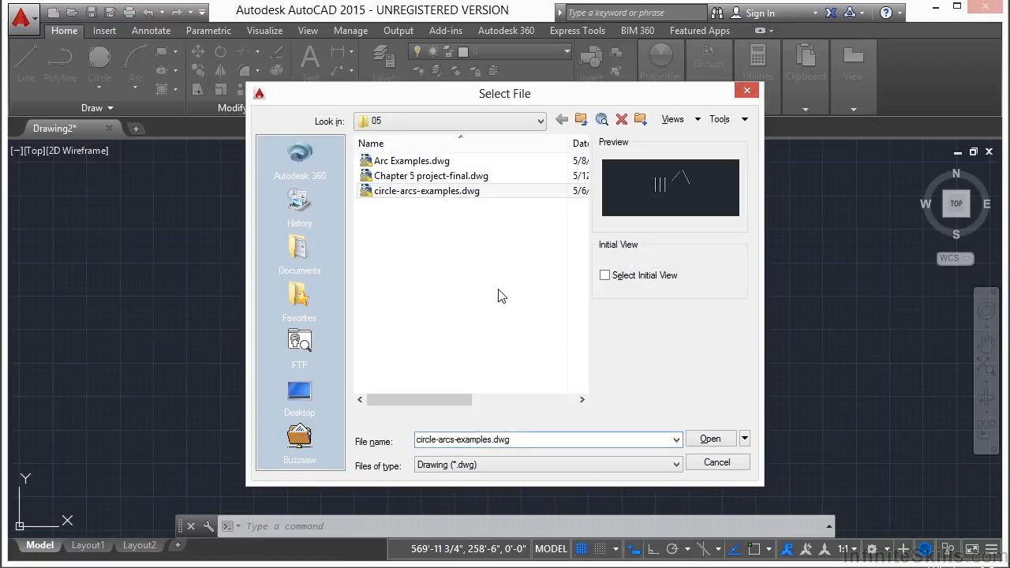
pyautogui.click(433, 161)
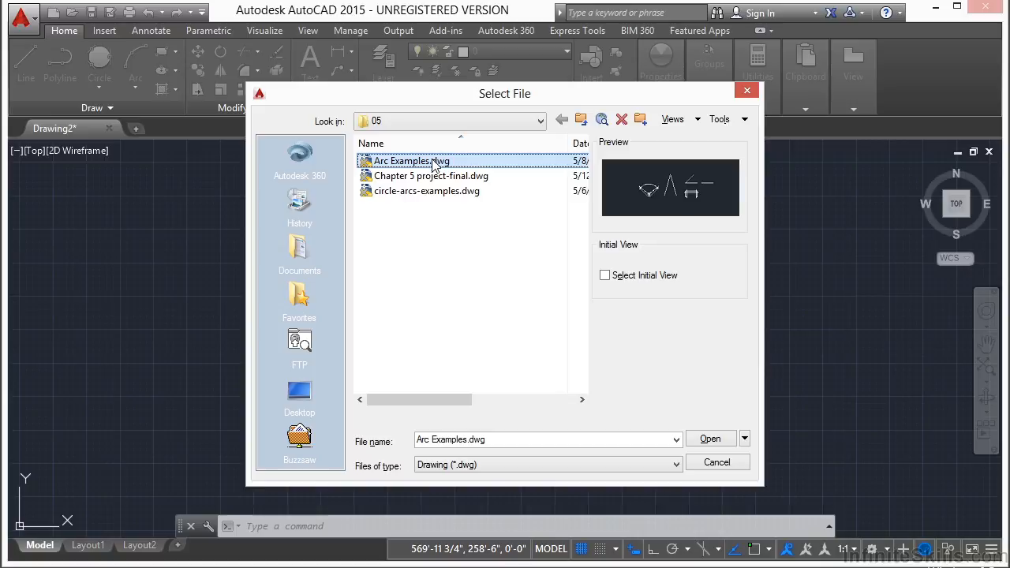
pyautogui.click(712, 439)
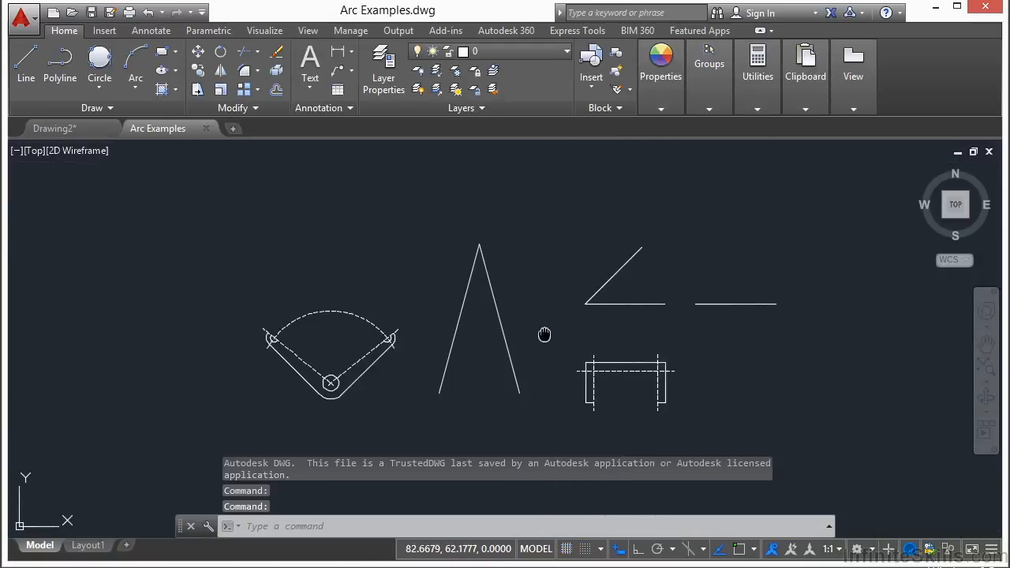
# Step: Begin a Start, Center, End arc at the upper endpoint of the V-shaped part's right outer arc, using the endpoint snap
pyautogui.moveTo(545, 333); pyautogui.dragTo(488, 308, button='middle')
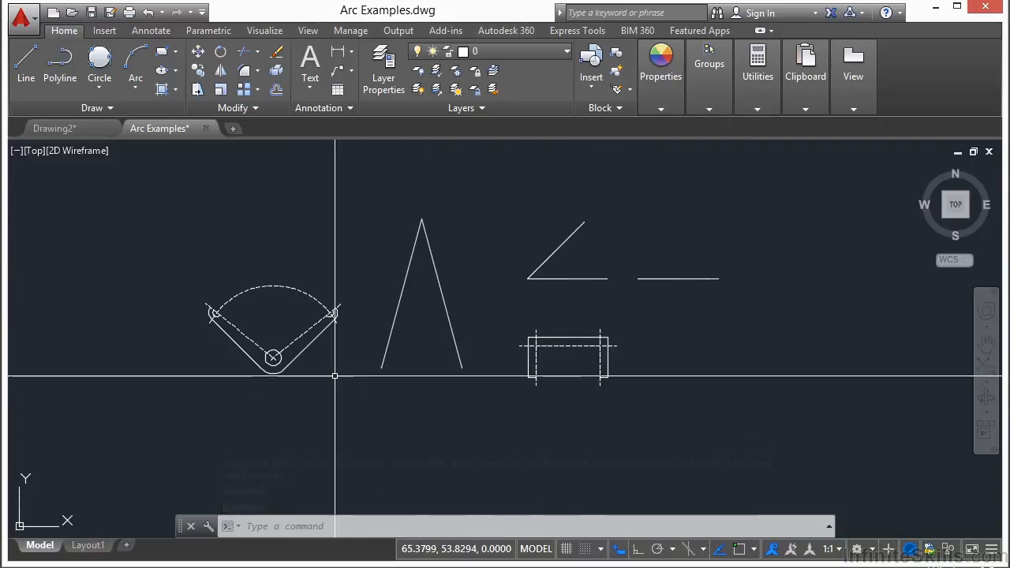
pyautogui.scroll(4, 318, 353)
pyautogui.moveTo(207, 277); pyautogui.dragTo(406, 293, button='middle')
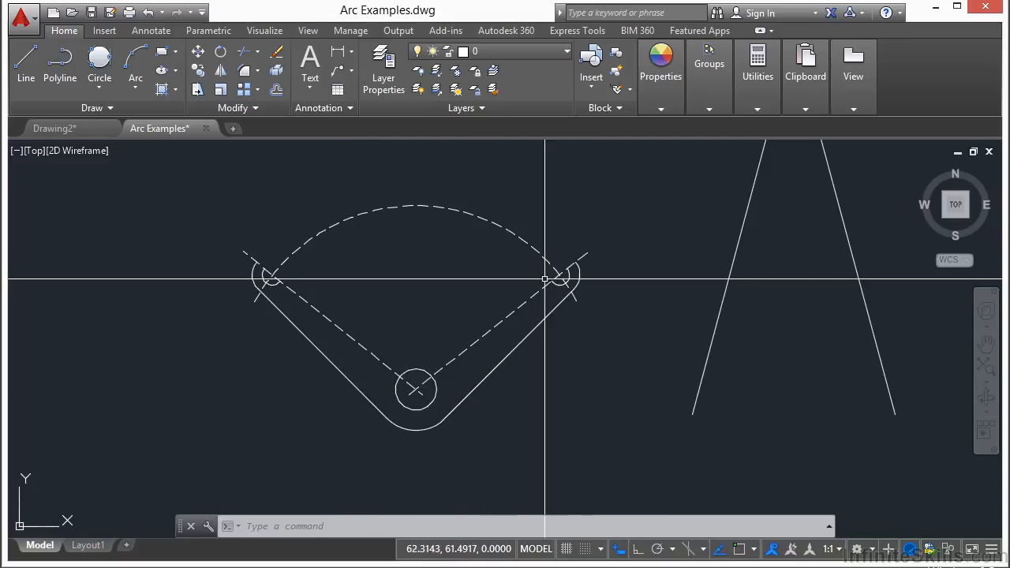
pyautogui.click(136, 63)
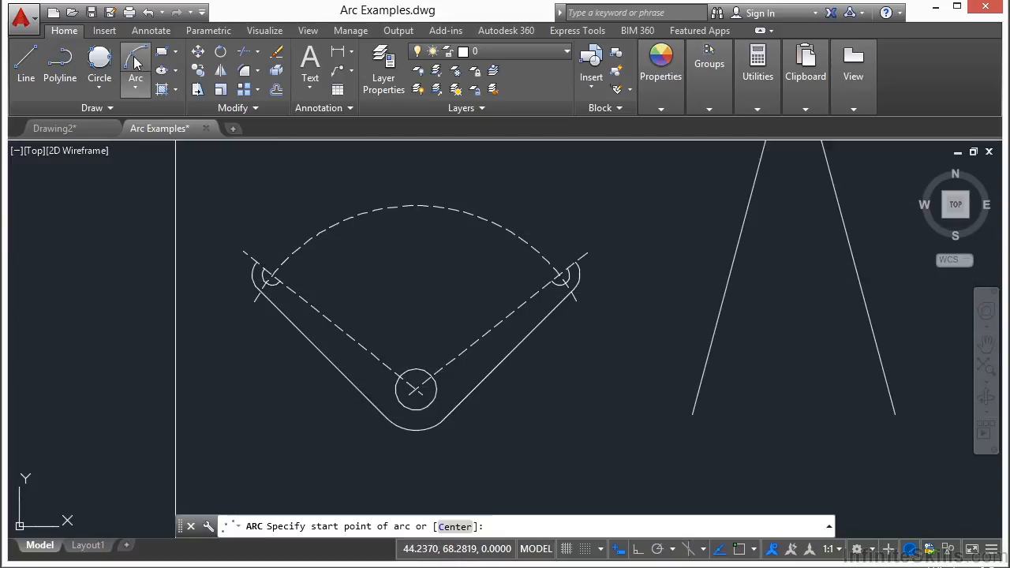
pyautogui.click(136, 88)
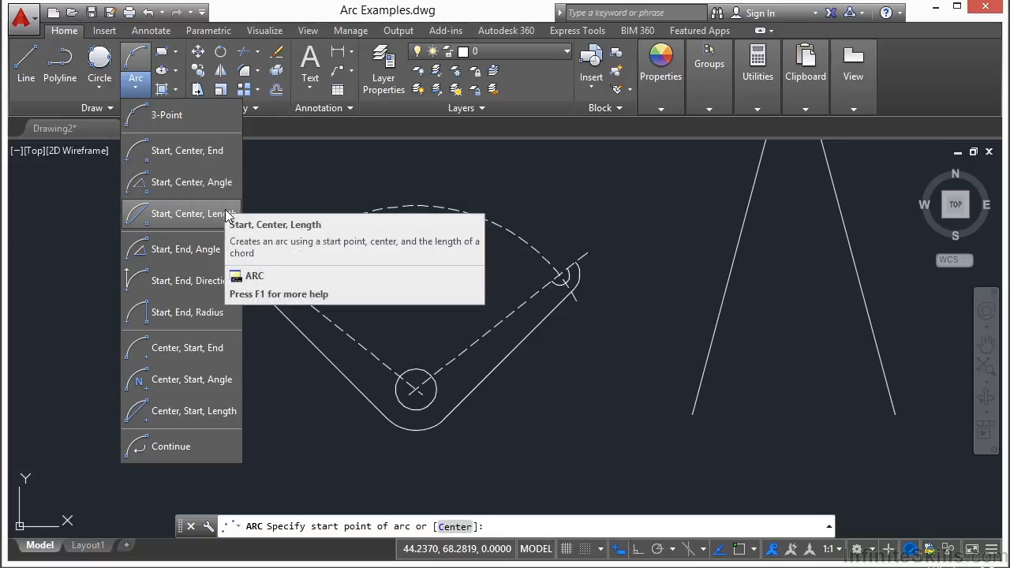
pyautogui.click(189, 154)
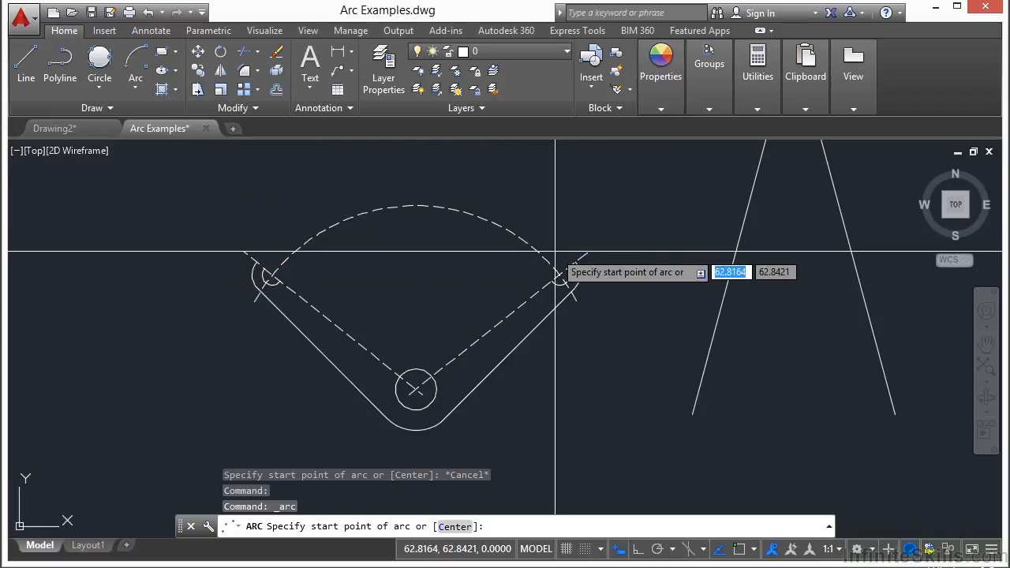
pyautogui.write('end')
pyautogui.press('Return')
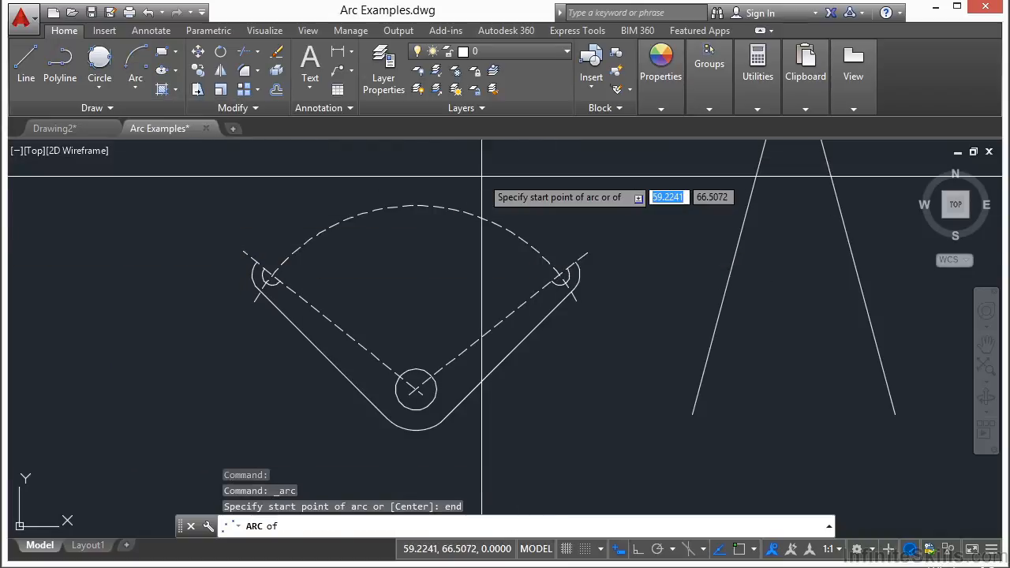
pyautogui.scroll(4, 567, 264)
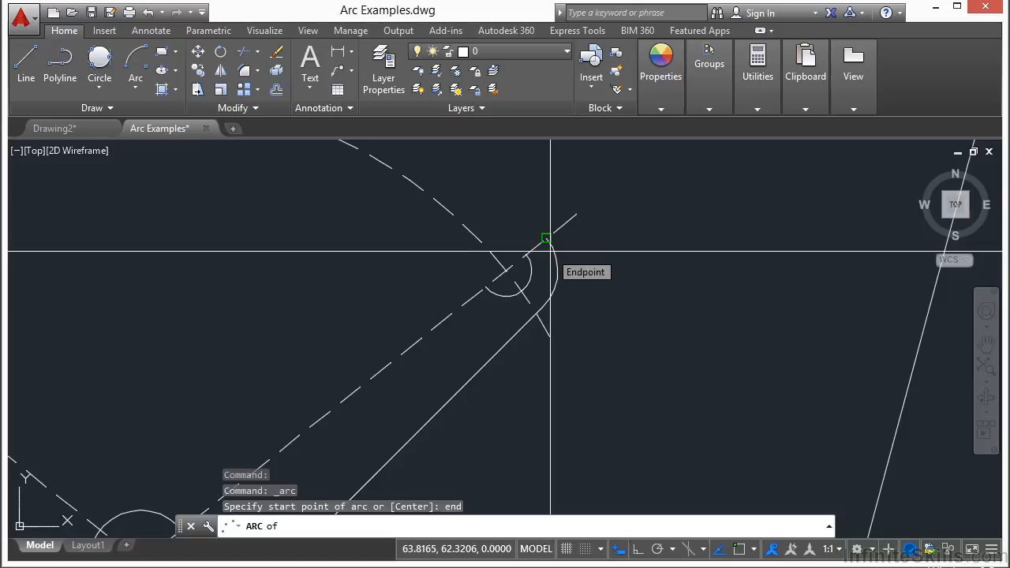
pyautogui.click(550, 251)
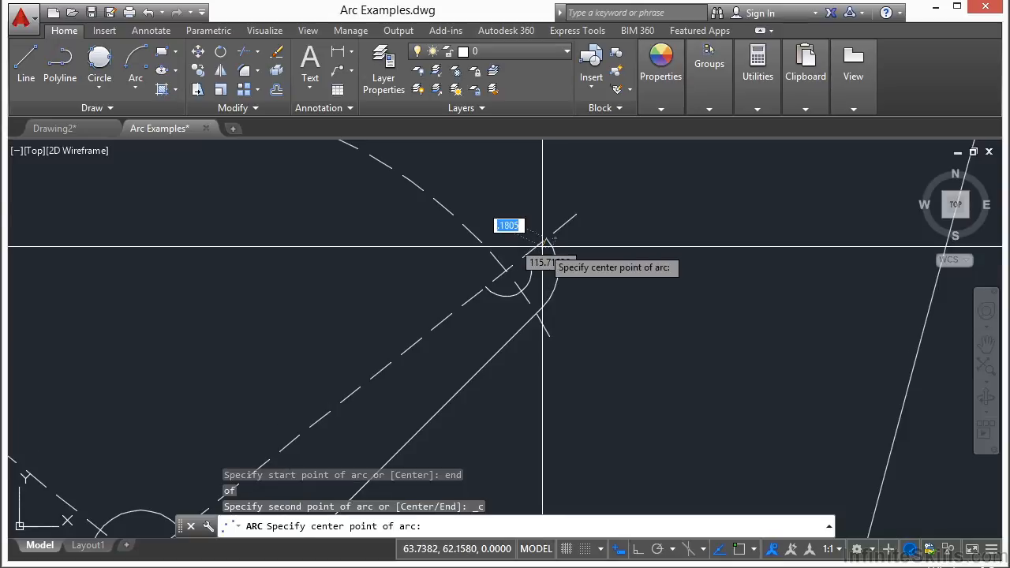
# Step: Centre the arc on the dashed arc's center and end it at the upper endpoint of the V-shaped part's left outer arc
pyautogui.scroll(-5, 541, 247)
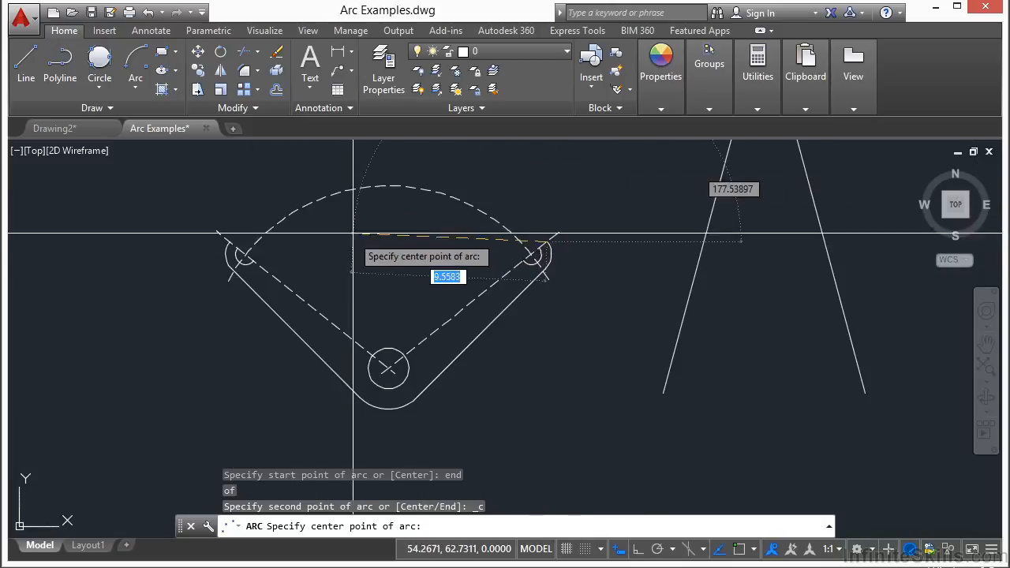
pyautogui.write('cen')
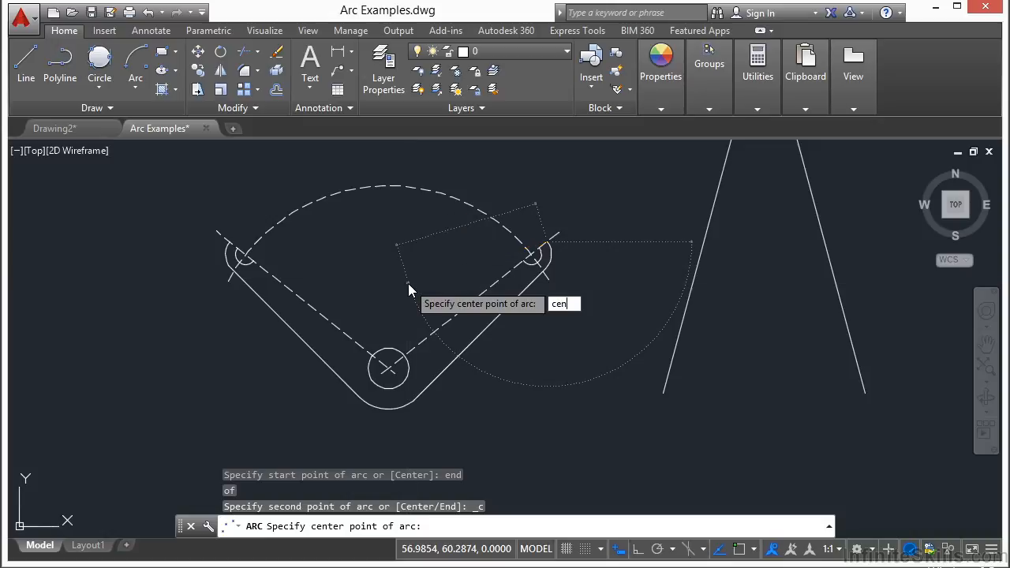
pyautogui.press('Return')
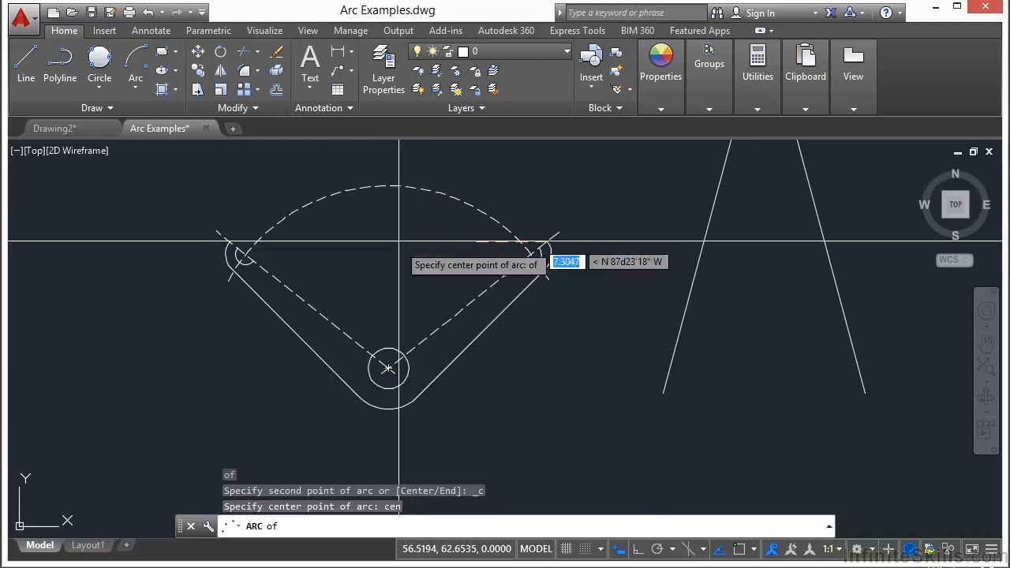
pyautogui.click(427, 192)
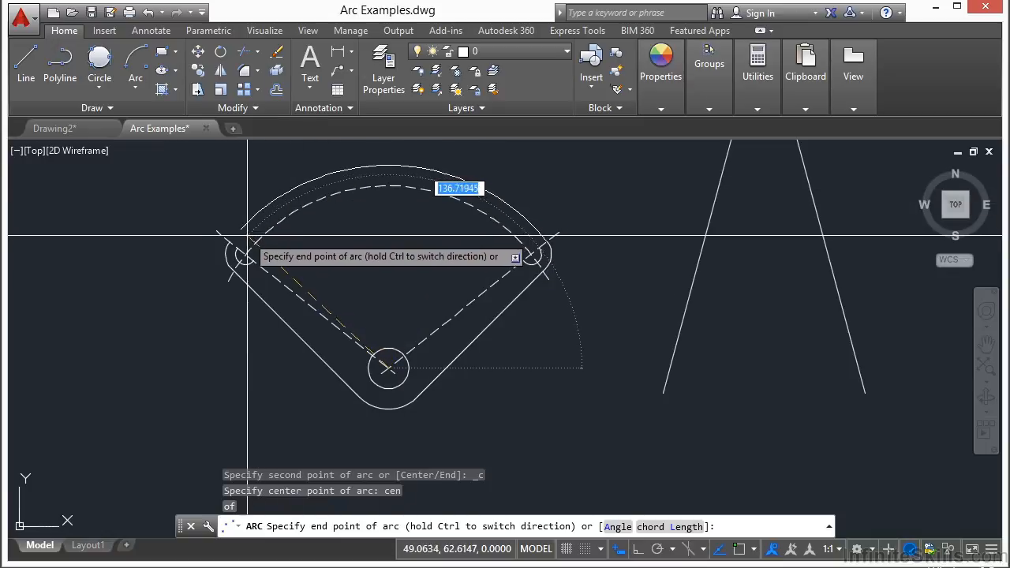
pyautogui.scroll(3, 242, 254)
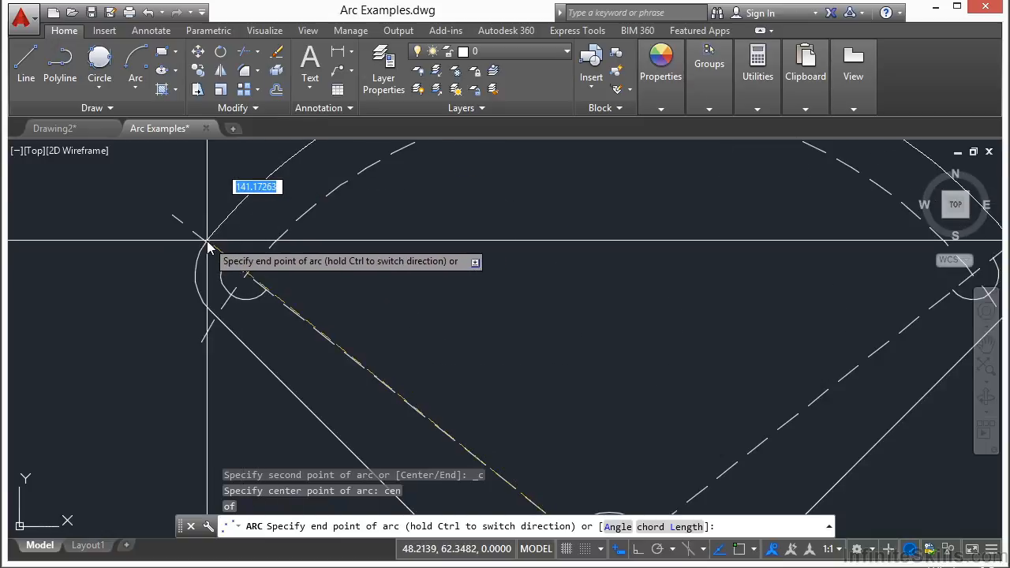
pyautogui.write('end')
pyautogui.press('Return')
pyautogui.click(207, 239)
pyautogui.scroll(-5, 207, 240)
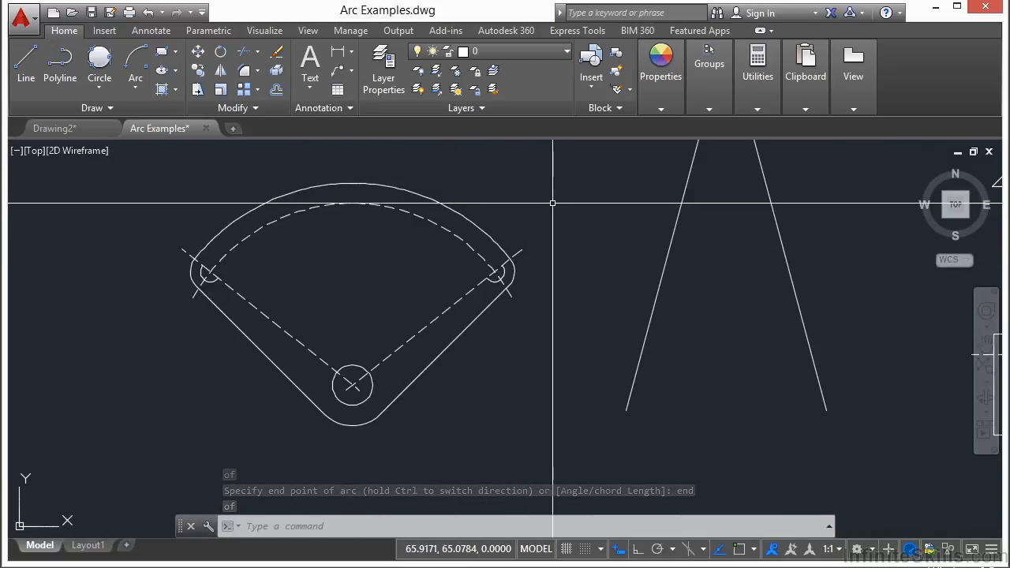
# Step: Try a 3-Point arc over the V-shaped part, starting at the outer arc's left end and passing just above its middle
pyautogui.click(307, 188)
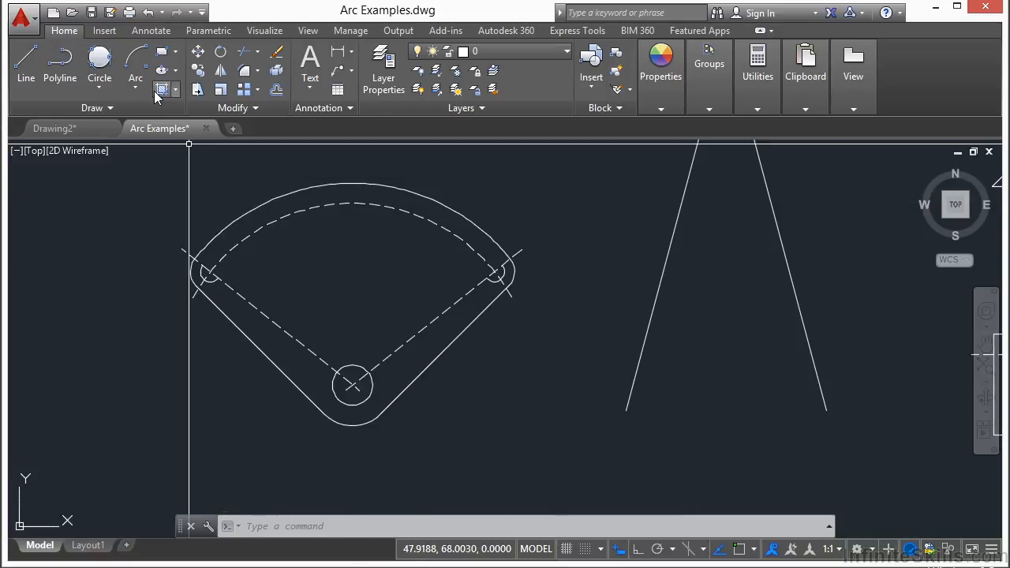
pyautogui.click(134, 63)
pyautogui.click(136, 95)
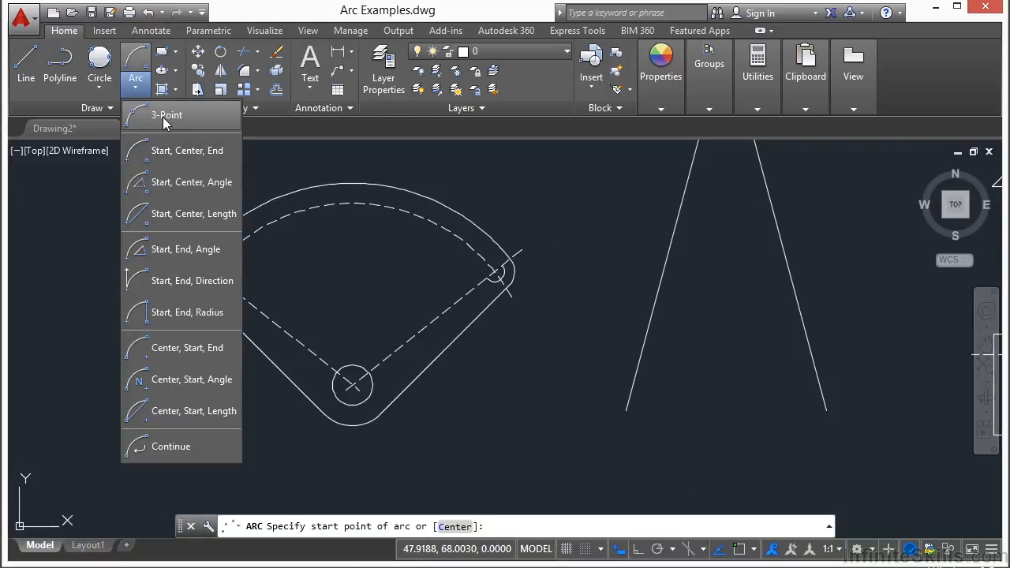
pyautogui.click(161, 108)
pyautogui.click(196, 258)
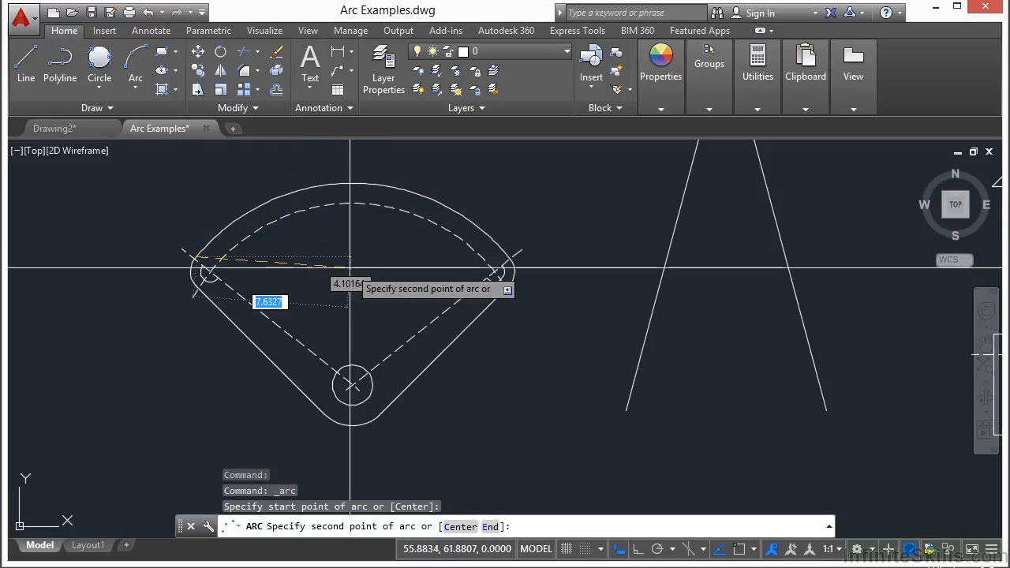
pyautogui.click(357, 182)
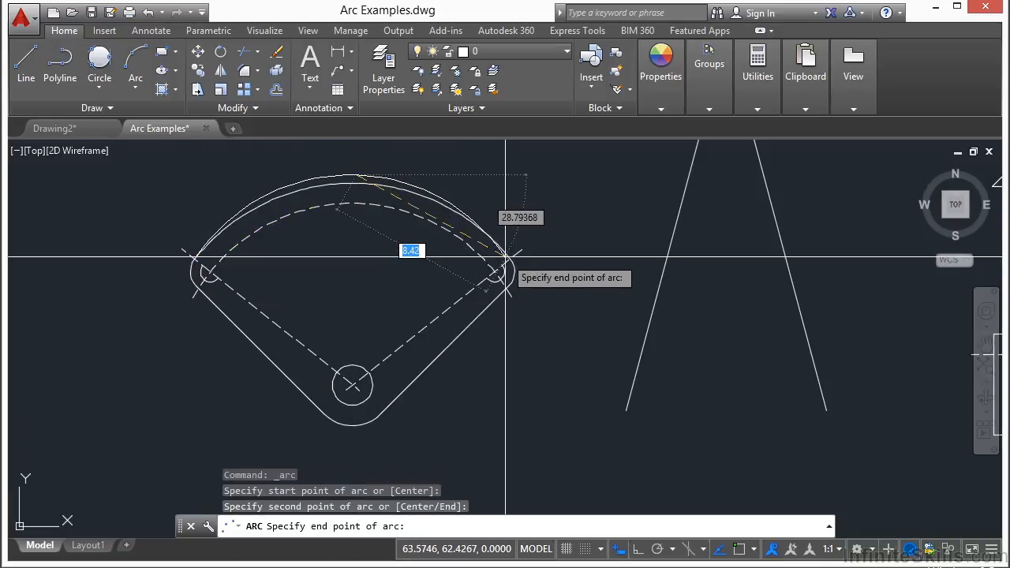
pyautogui.press('Escape')
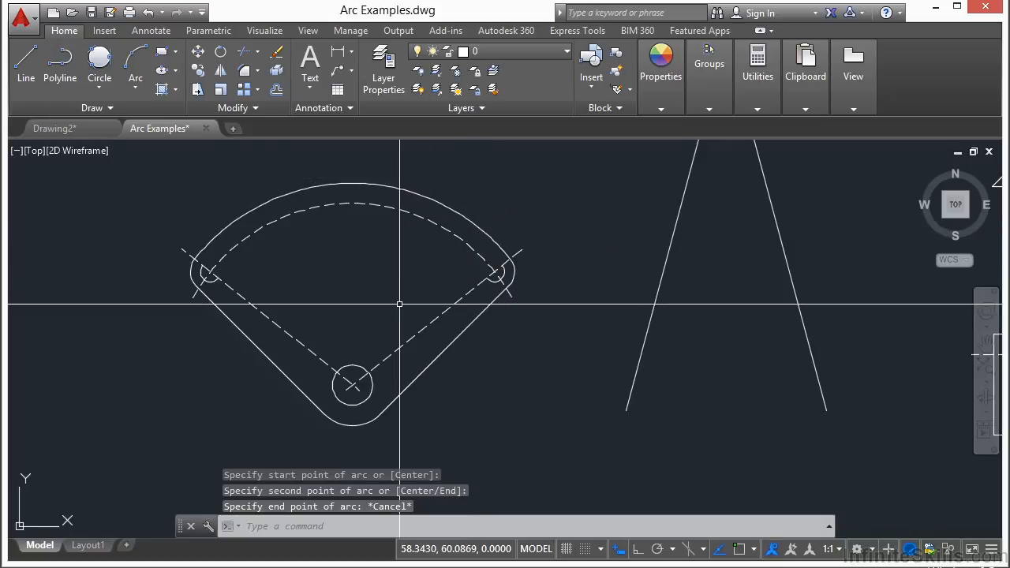
pyautogui.click(136, 87)
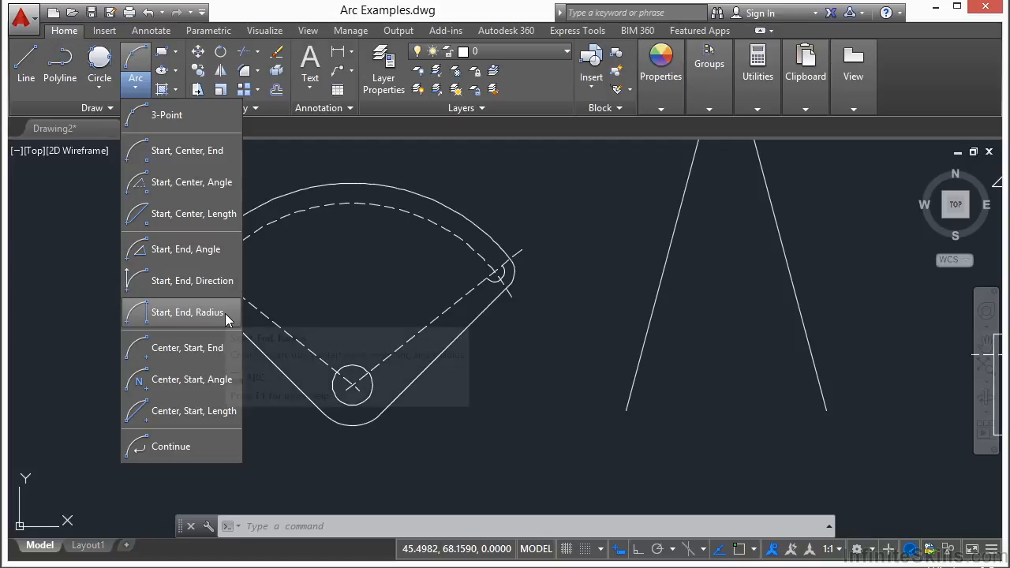
pyautogui.click(334, 294)
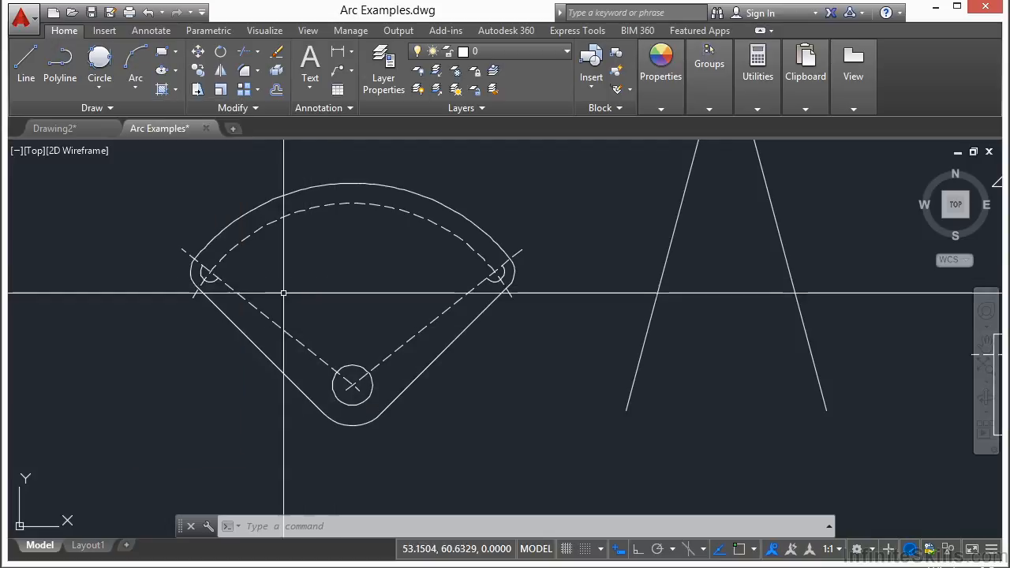
# Step: Begin a Start, End, Angle arc from the joined horizontal line's right endpoint to the sloped line's upper endpoint, using endpoint snaps
pyautogui.scroll(-2, 256, 297)
pyautogui.moveTo(433, 283); pyautogui.dragTo(260, 324, button='middle')
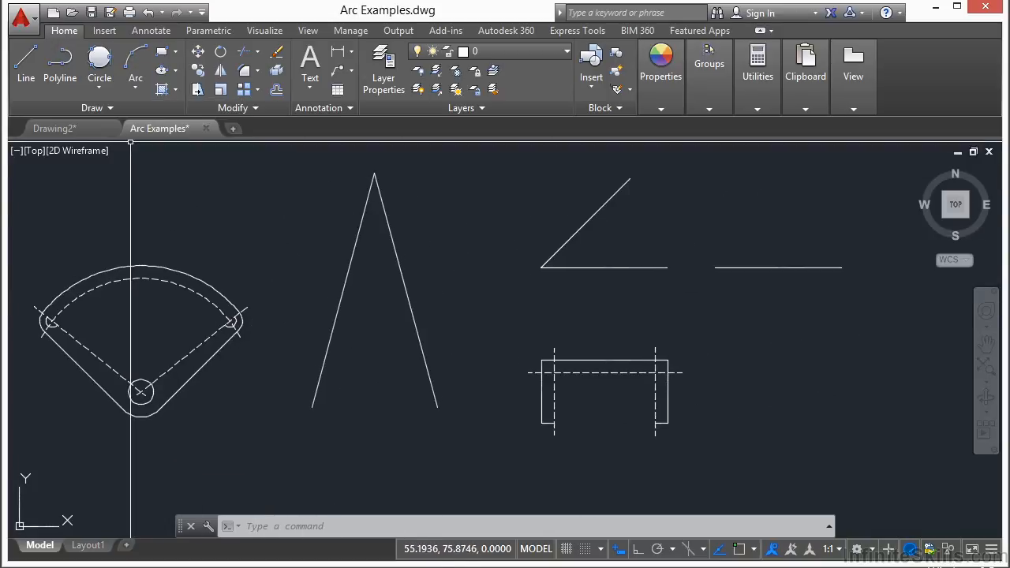
pyautogui.click(134, 91)
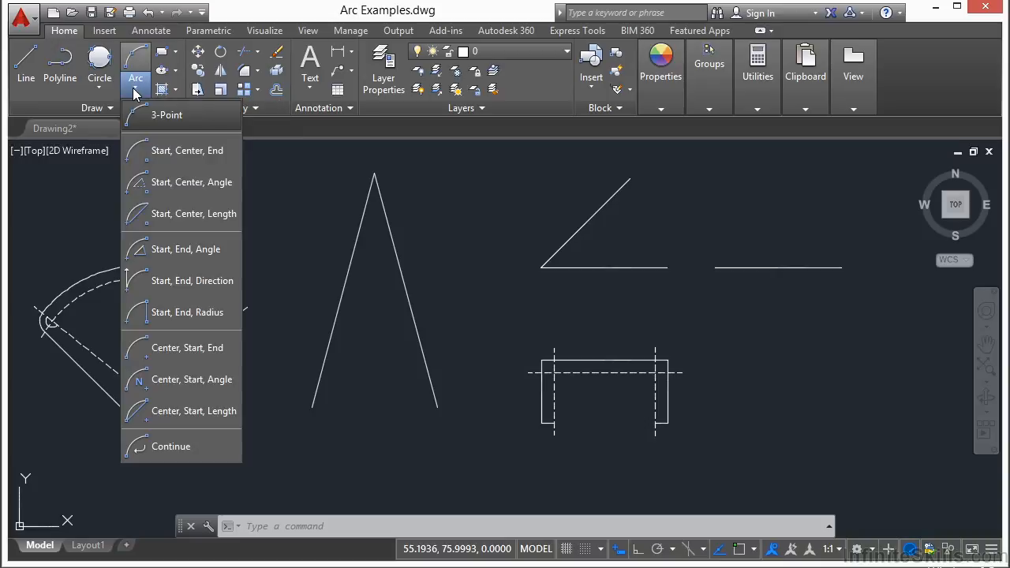
pyautogui.click(218, 254)
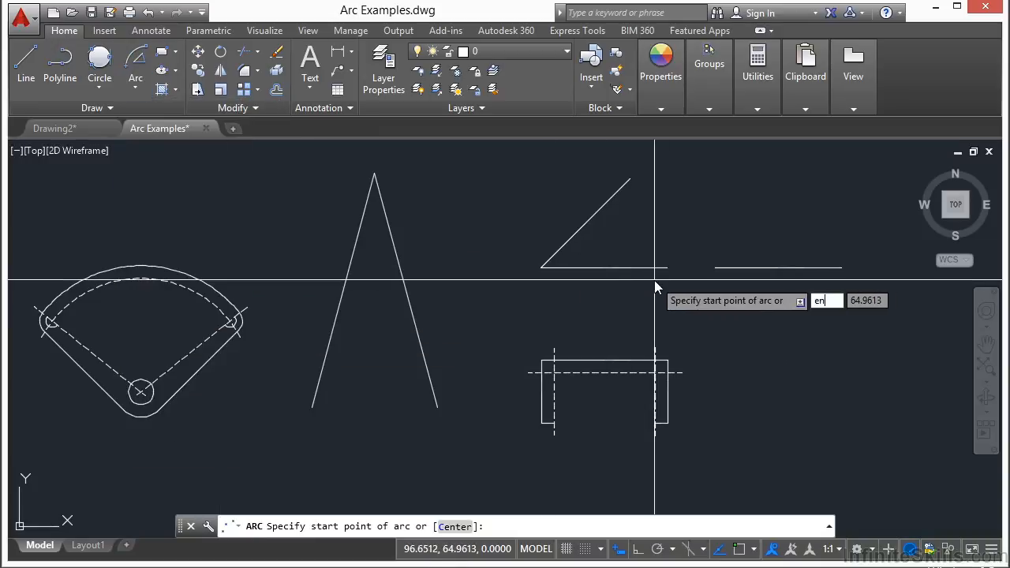
pyautogui.press('Return')
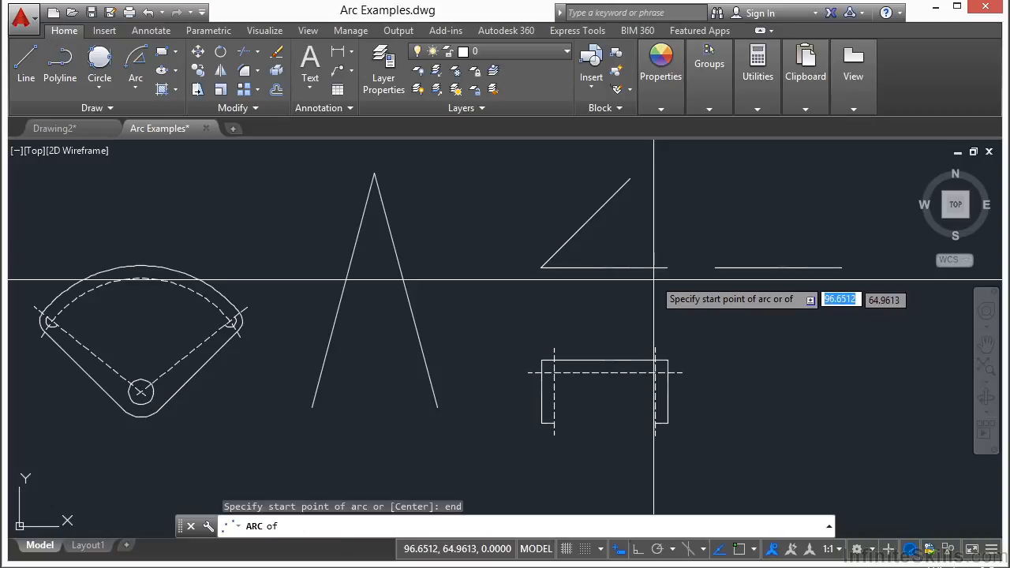
pyautogui.click(661, 268)
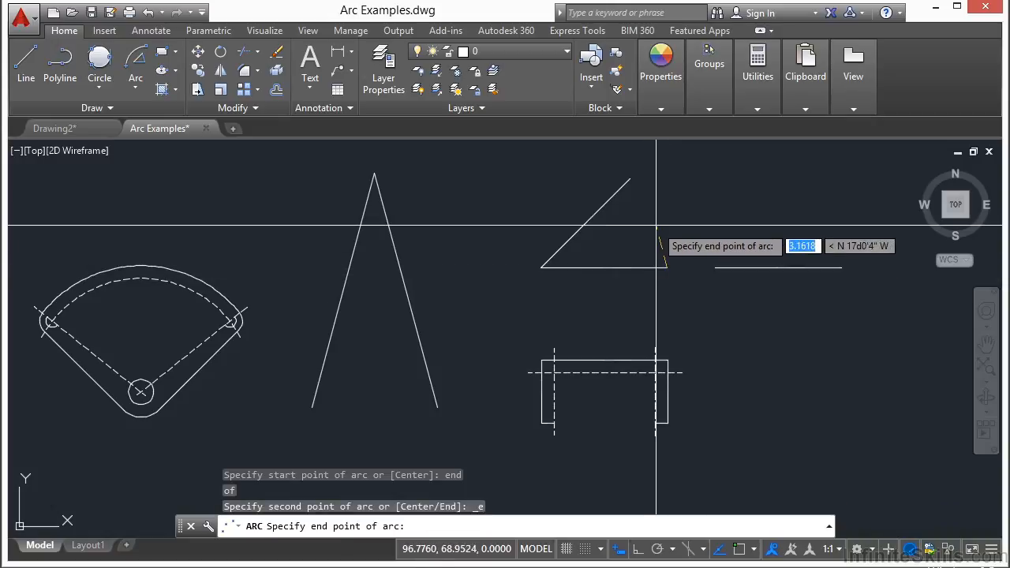
pyautogui.press('Return')
pyautogui.click(638, 180)
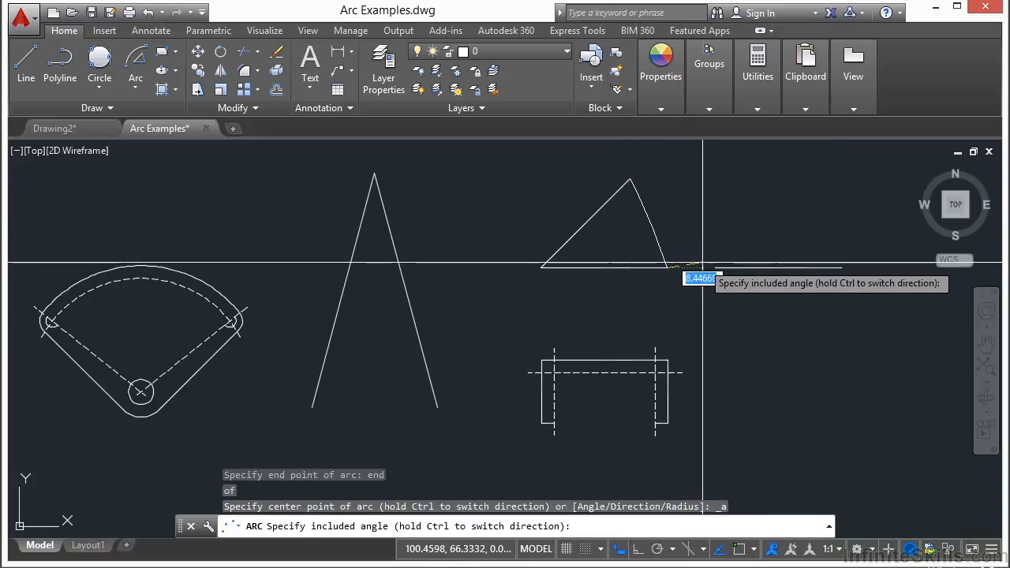
# Step: Pick an included angle that makes the arc between the two lines bulge outward
pyautogui.moveTo(812, 243); pyautogui.dragTo(649, 347, button='middle')
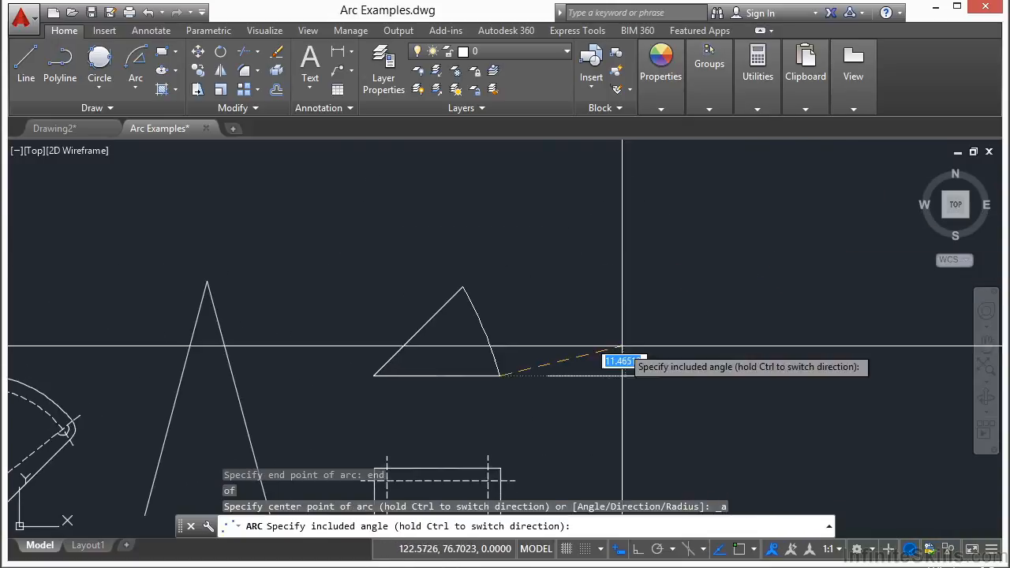
pyautogui.moveTo(563, 365); pyautogui.dragTo(576, 304, button='middle')
pyautogui.scroll(2, 577, 304)
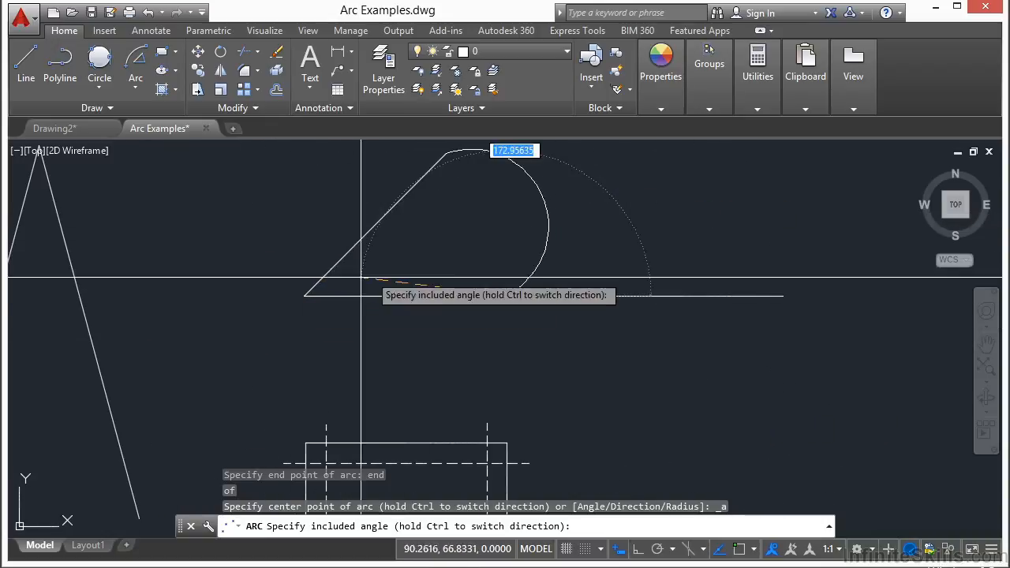
pyautogui.click(419, 238)
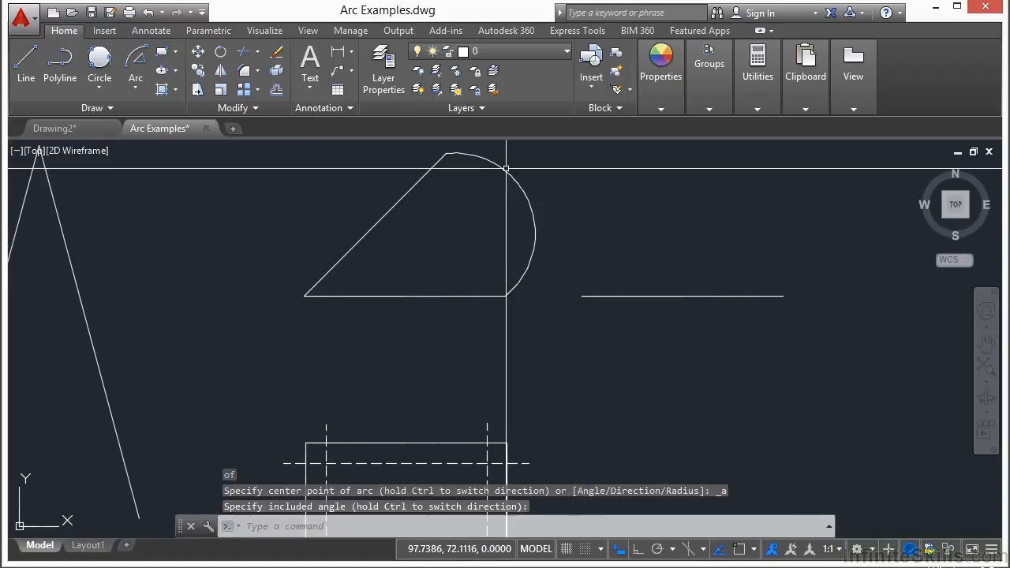
# Step: Try a Start, End, Radius arc between the same two line endpoints, and erase the bulging arc already drawn there
pyautogui.scroll(-2, 614, 269)
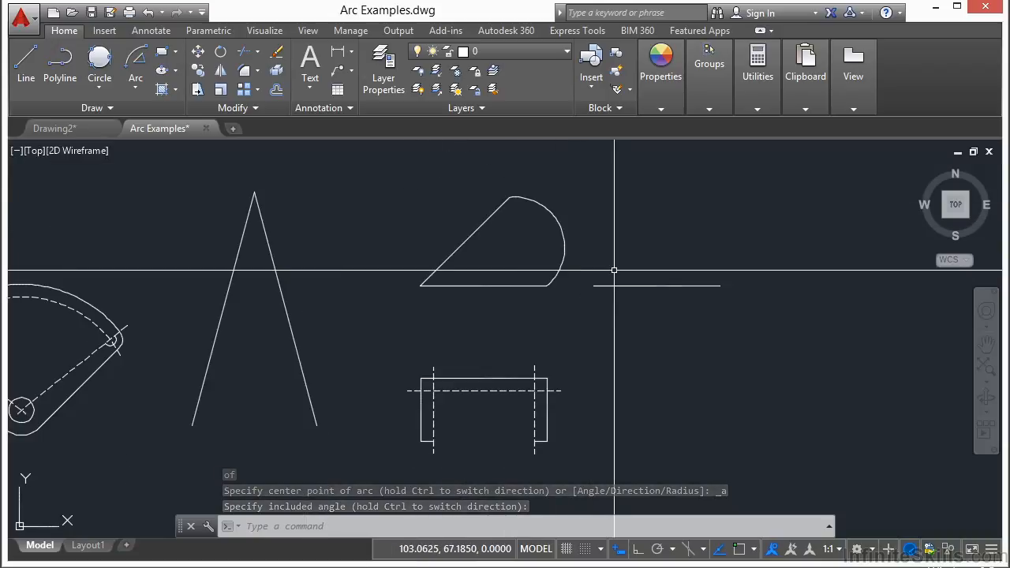
pyautogui.click(139, 87)
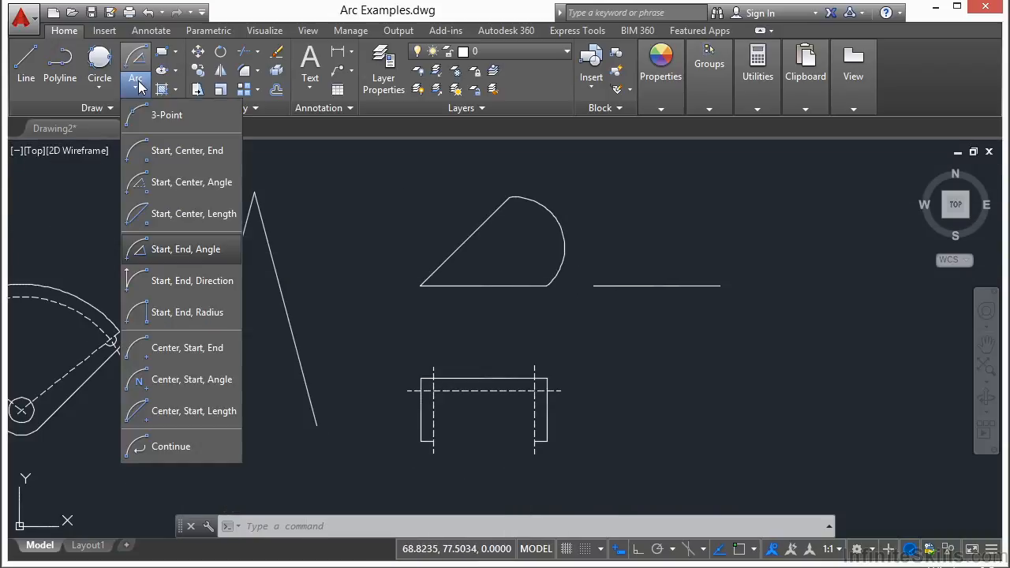
pyautogui.click(201, 315)
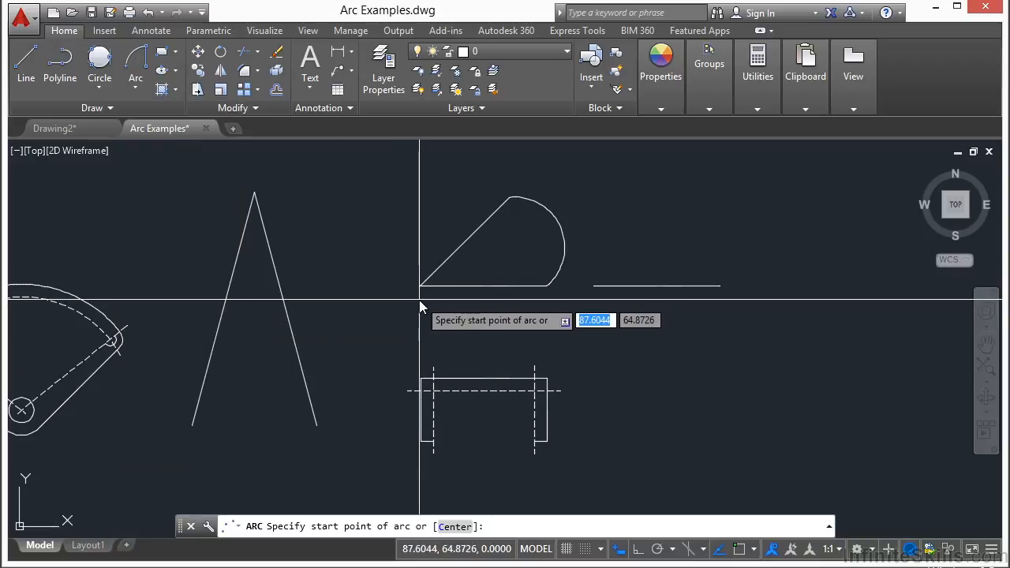
pyautogui.write('end')
pyautogui.press('Return')
pyautogui.click(527, 287)
pyautogui.write('end')
pyautogui.press('Return')
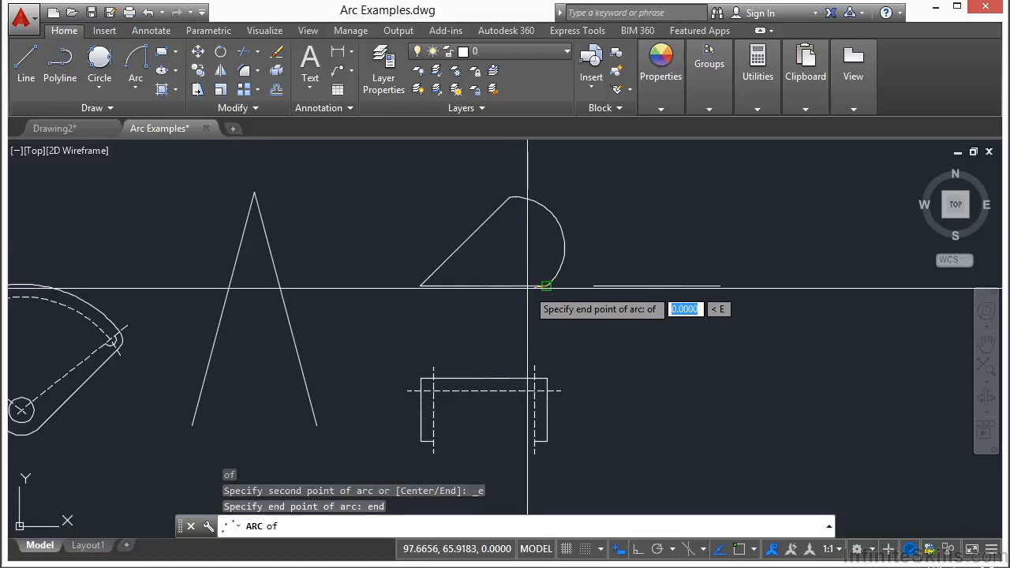
pyautogui.click(501, 204)
pyautogui.scroll(2, 553, 260)
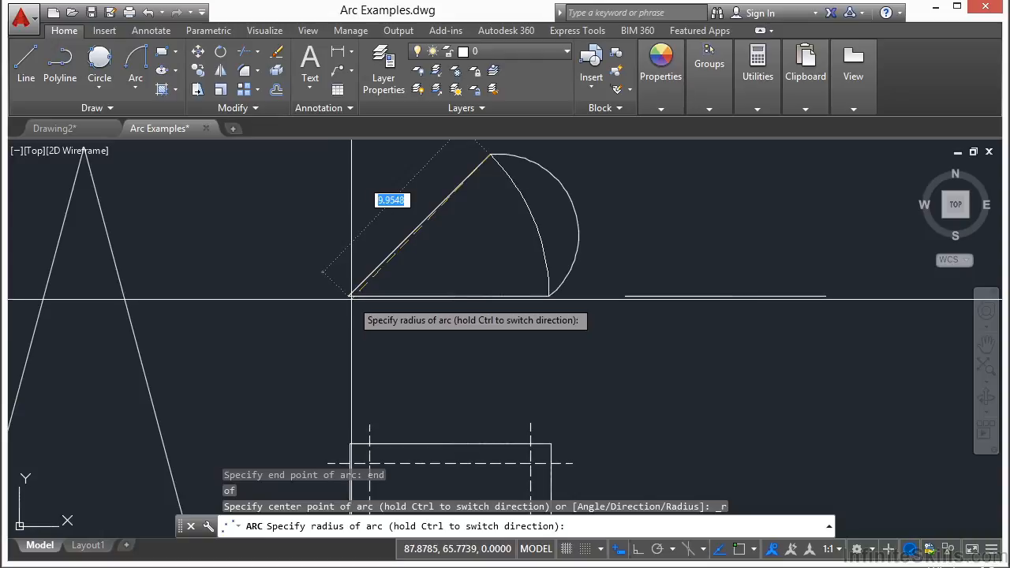
pyautogui.press('Escape')
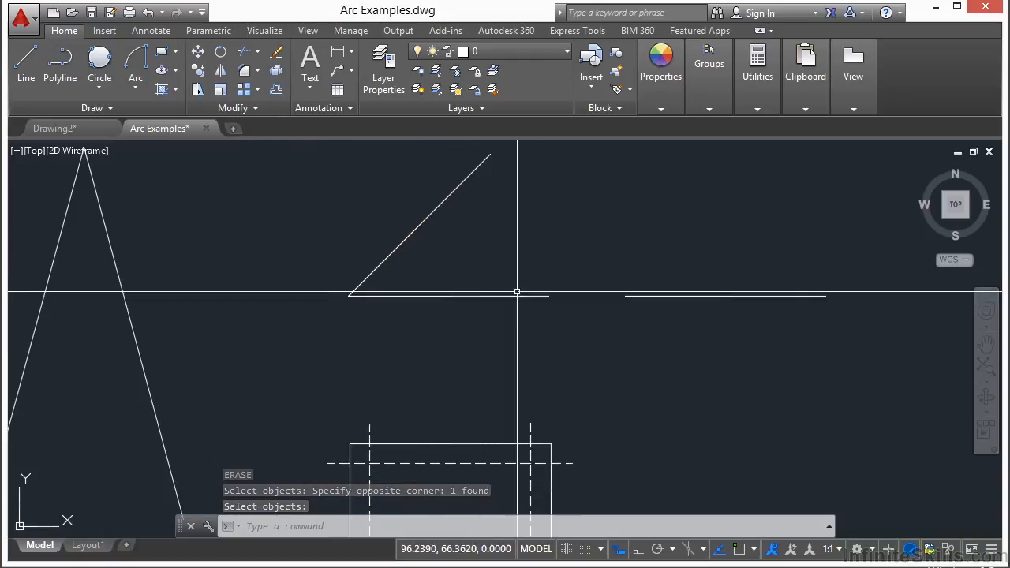
# Step: Check the length of the horizontal line joined to the sloped line through its right endpoint grip
pyautogui.press('Return')
pyautogui.click(508, 296)
pyautogui.moveTo(549, 297)
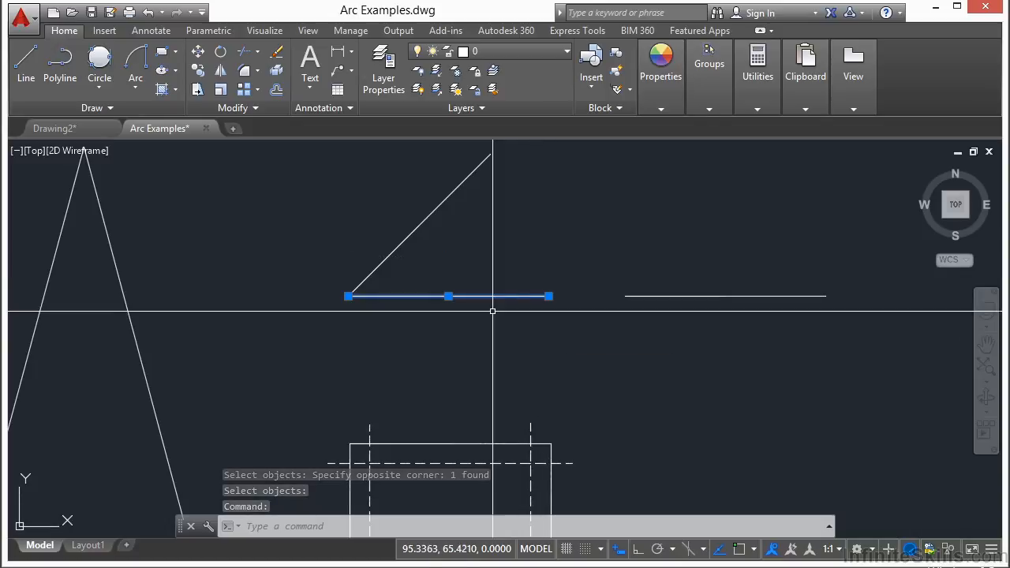
pyautogui.press('Escape')
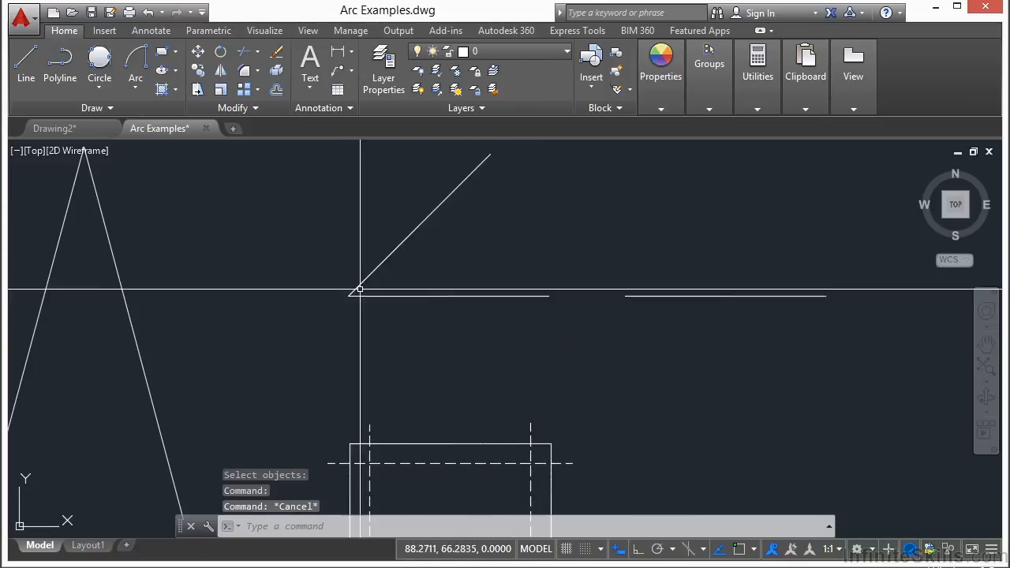
# Step: Draw a Start, End, Radius arc from the joined horizontal line's right endpoint to the sloped line's upper endpoint with radius 10
pyautogui.click(137, 91)
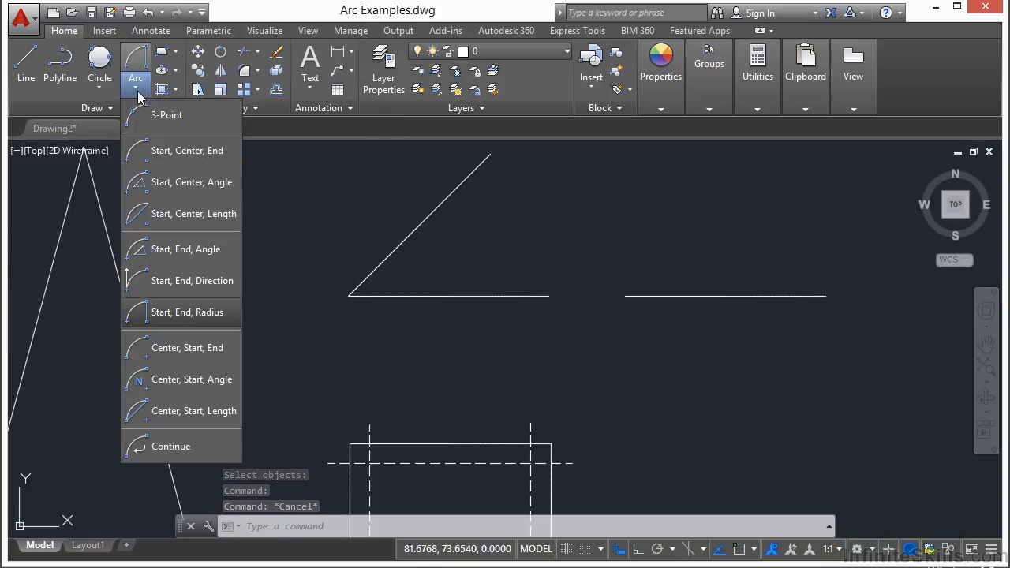
pyautogui.click(210, 316)
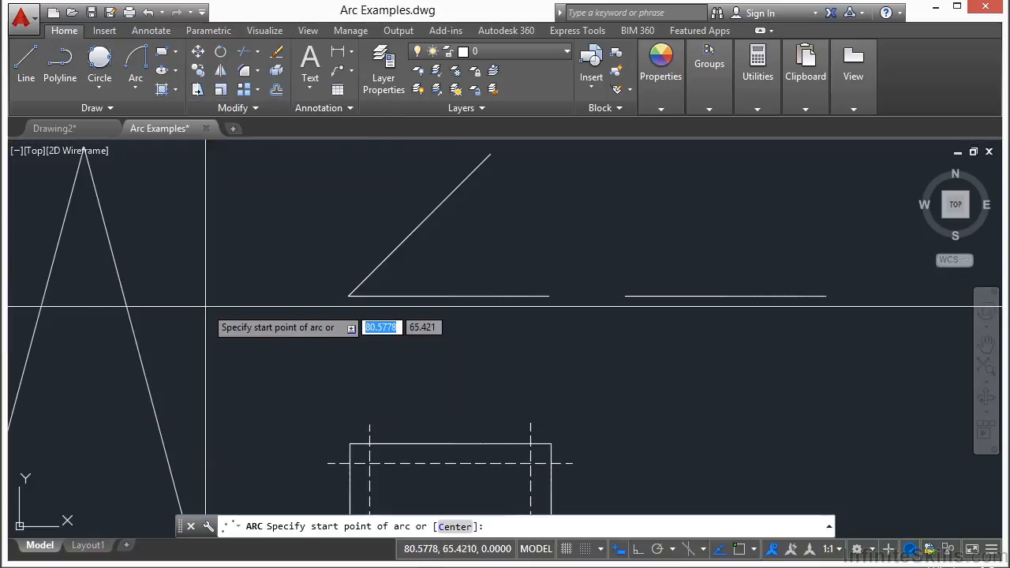
pyautogui.press('Return')
pyautogui.click(486, 298)
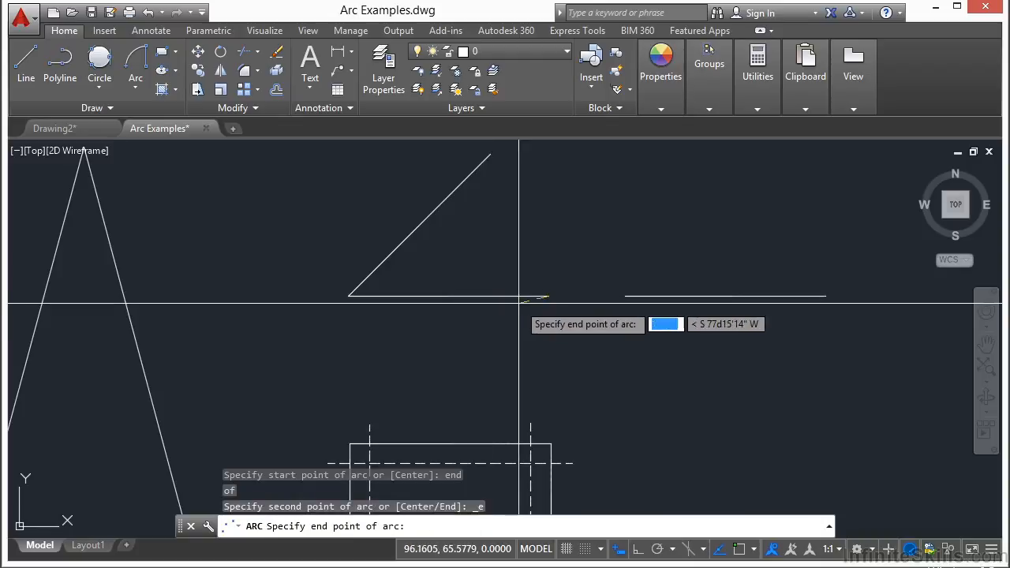
pyautogui.write('end')
pyautogui.press('Return')
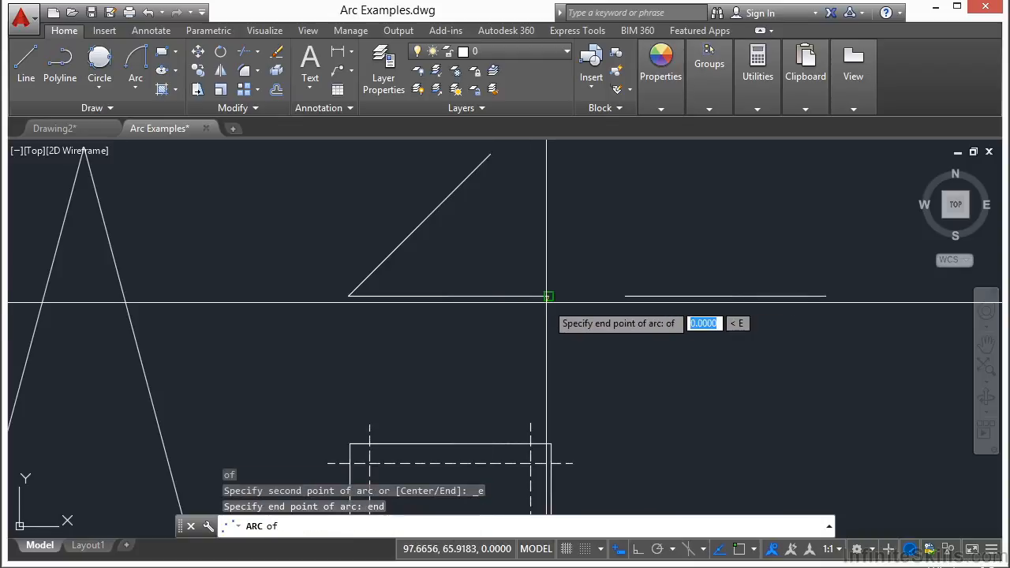
pyautogui.click(489, 154)
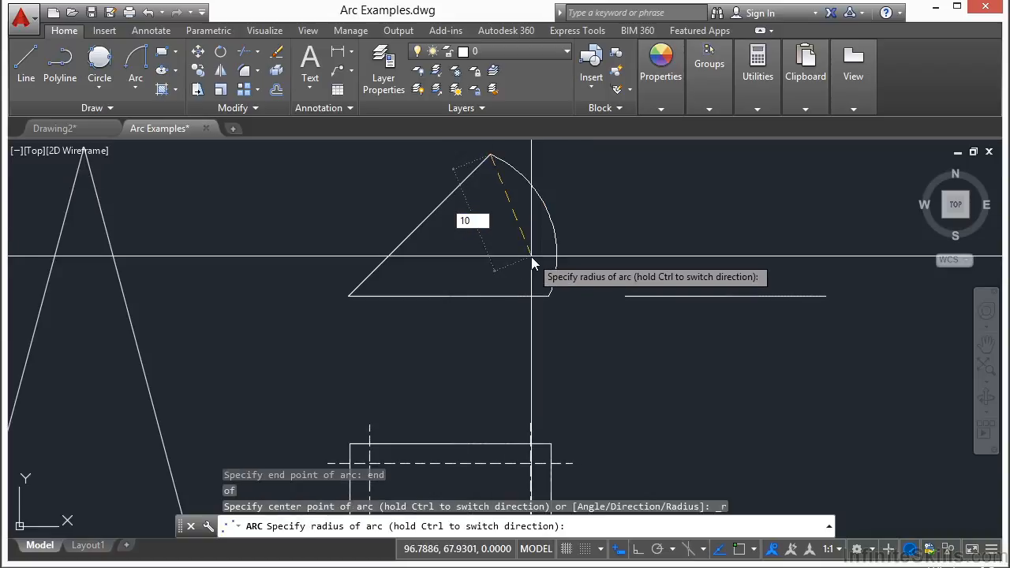
pyautogui.write('10')
pyautogui.press('Return')
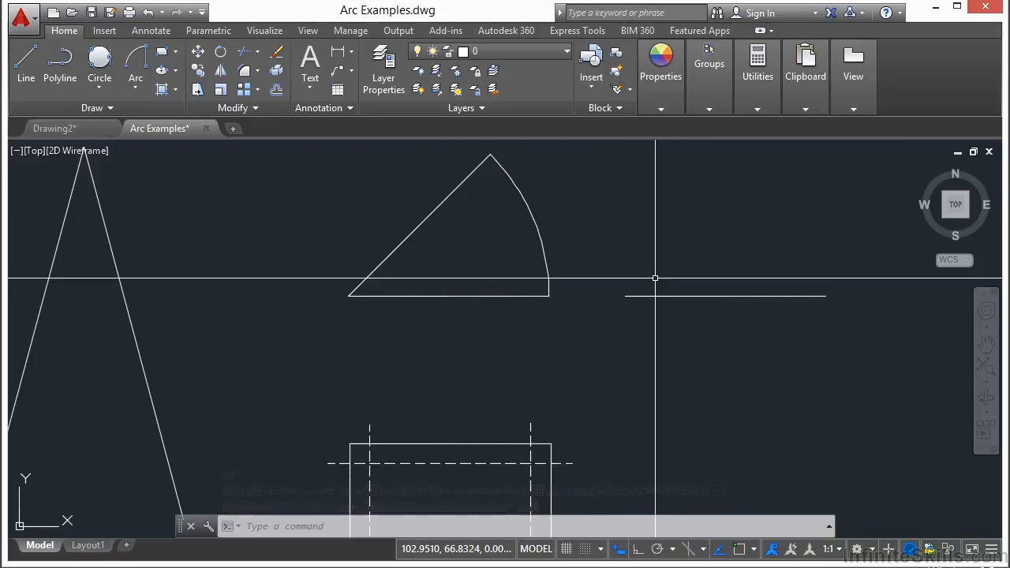
# Step: Begin a Center, Start, End arc centered on the apex of the two tall sloped lines, starting at the right line's lower endpoint
pyautogui.scroll(-4, 649, 271)
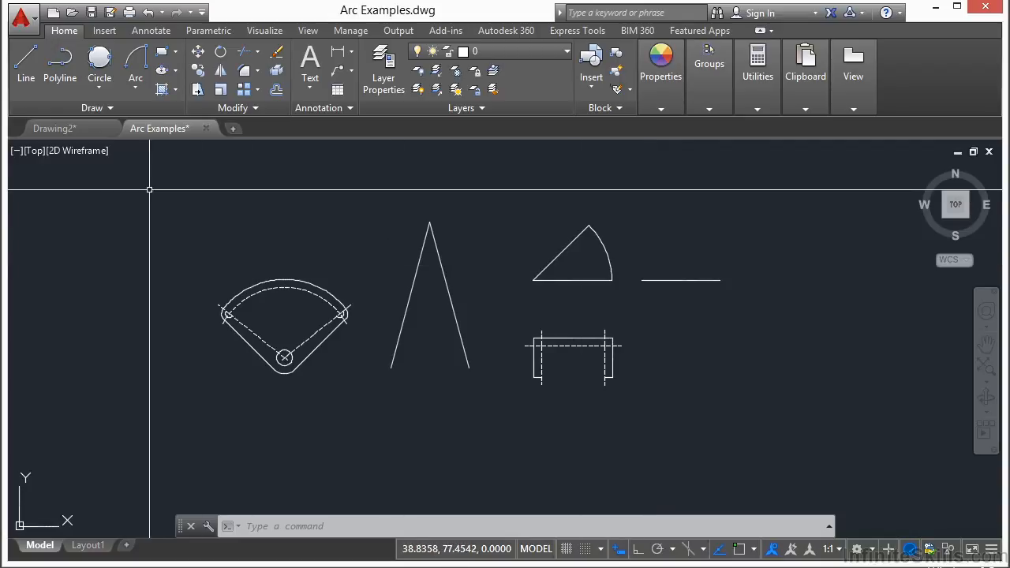
pyautogui.click(137, 87)
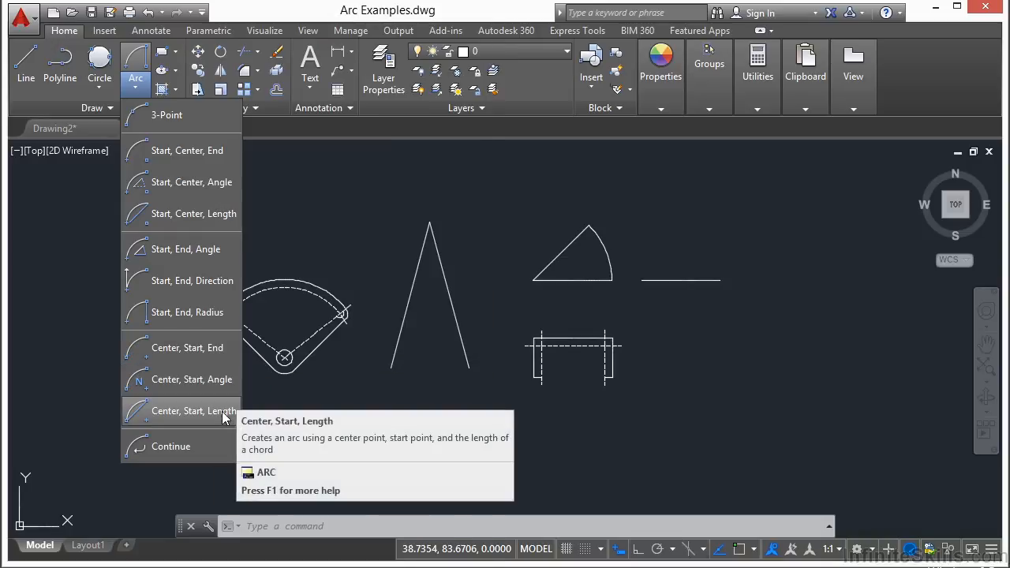
pyautogui.click(187, 349)
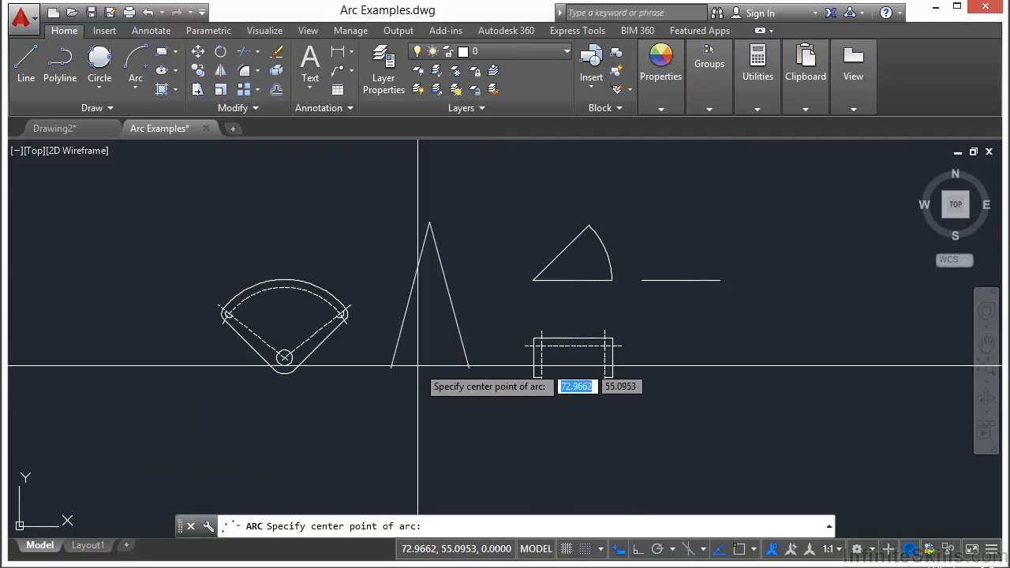
pyautogui.write('end')
pyautogui.press('Return')
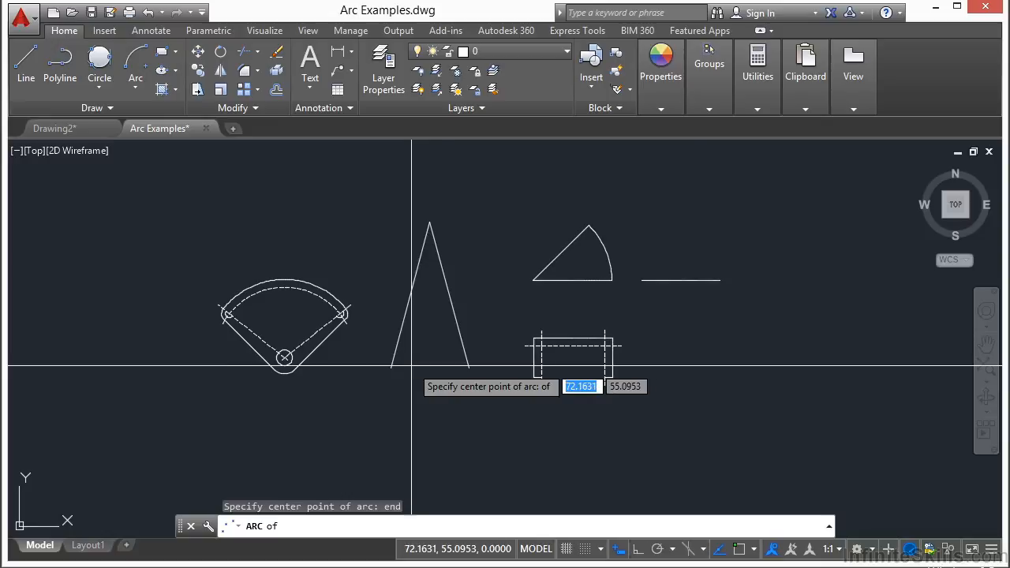
pyautogui.scroll(2, 418, 222)
pyautogui.click(438, 227)
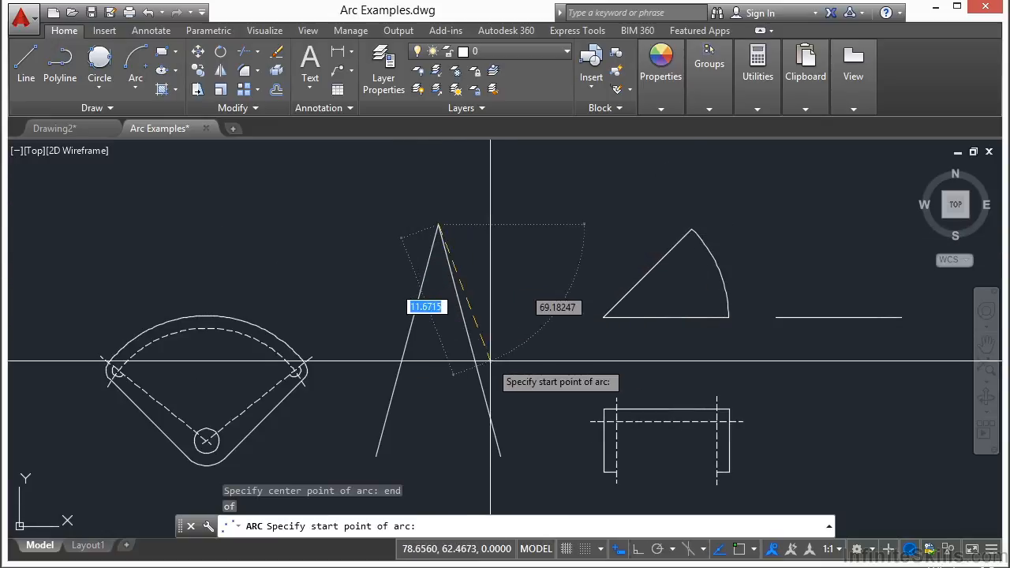
pyautogui.write('end')
pyautogui.press('Return')
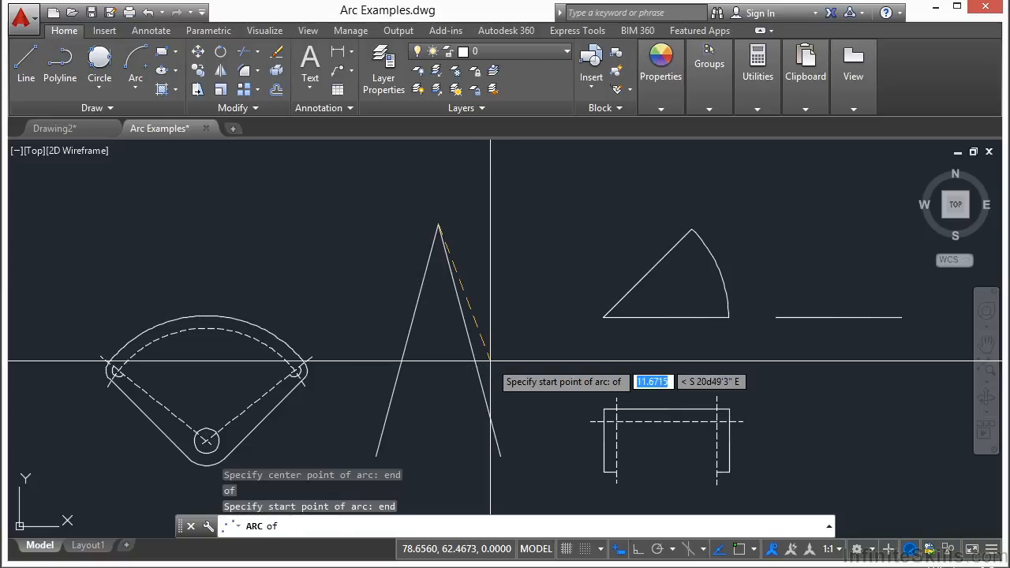
pyautogui.click(500, 456)
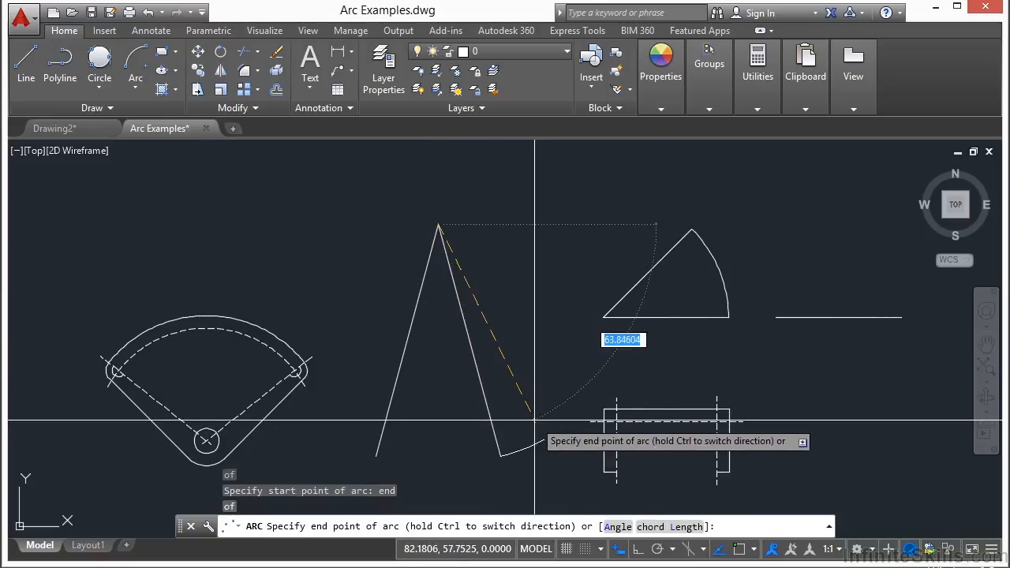
# Step: End the arc at the left sloped line's lower endpoint, with its direction switched to span only the open base between the lines
pyautogui.scroll(-2, 589, 404)
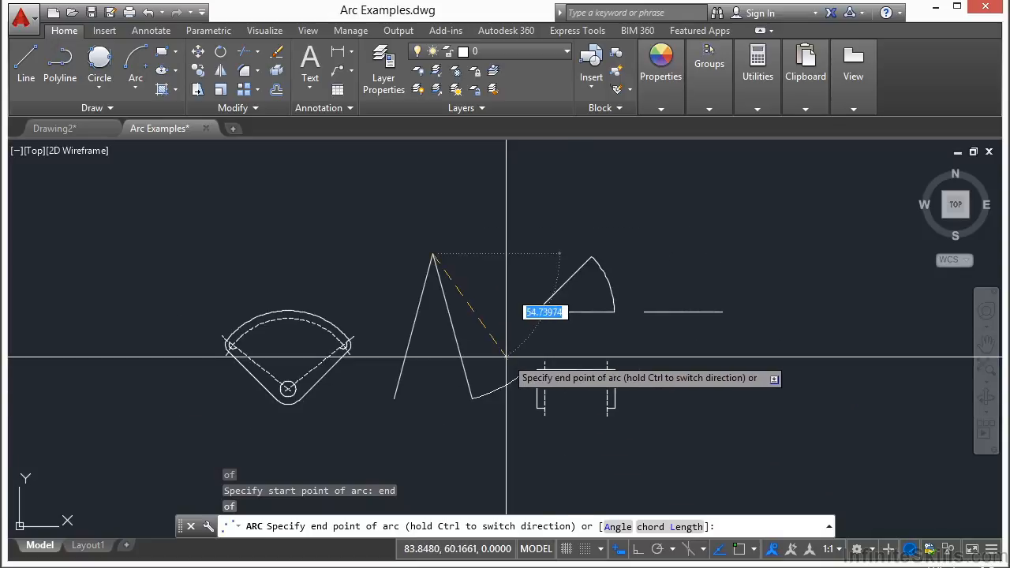
pyautogui.scroll(2, 495, 381)
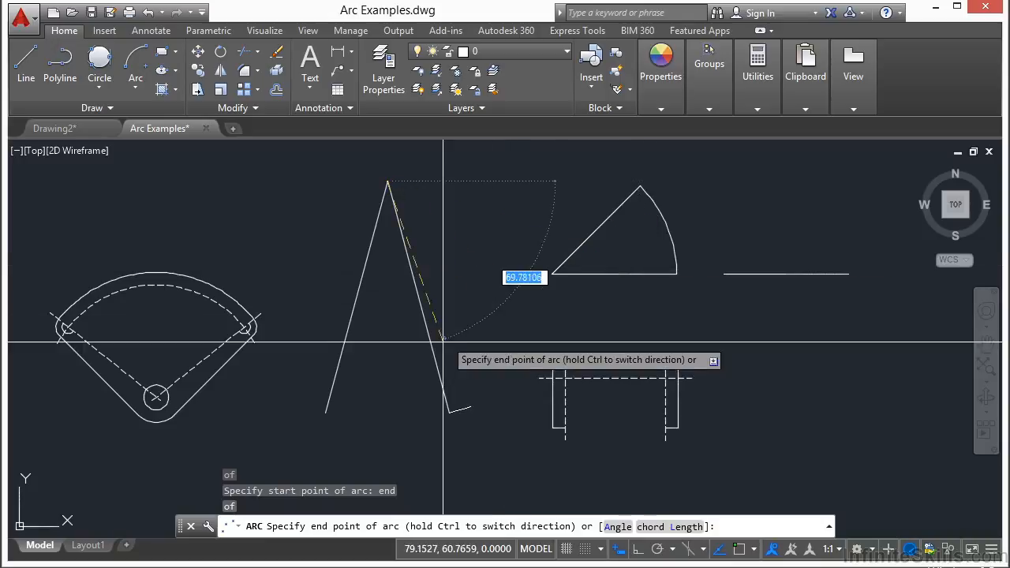
pyautogui.scroll(-2, 473, 402)
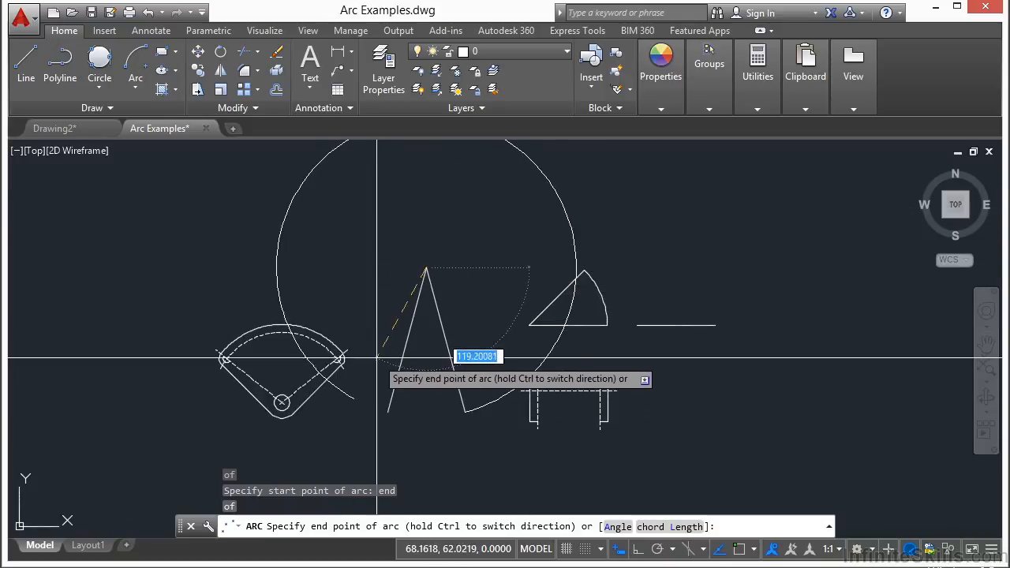
pyautogui.moveTo(399, 405); pyautogui.dragTo(447, 450, button='middle')
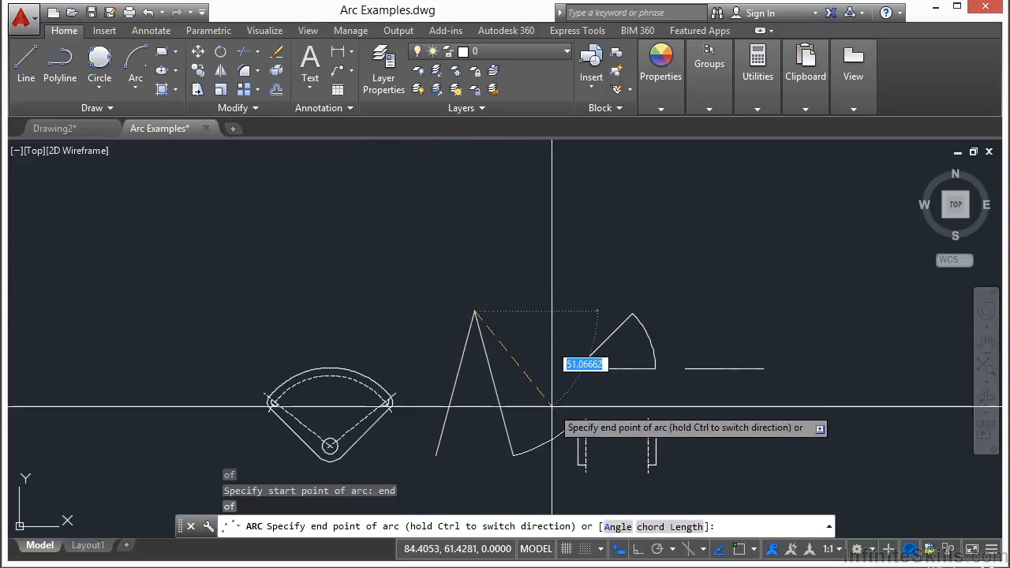
pyautogui.moveTo(551, 419); pyautogui.dragTo(524, 349, button='middle')
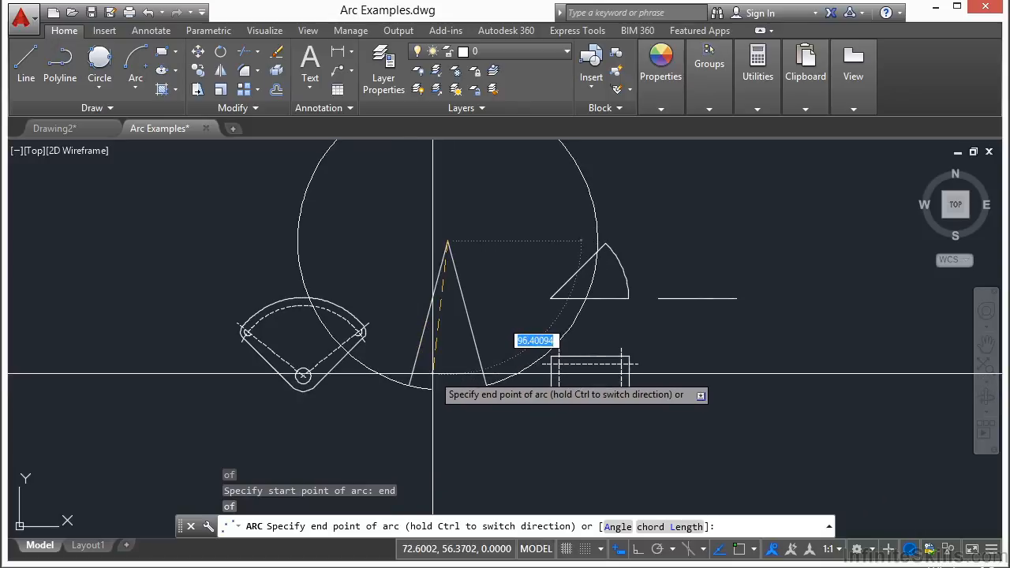
pyautogui.press('Return')
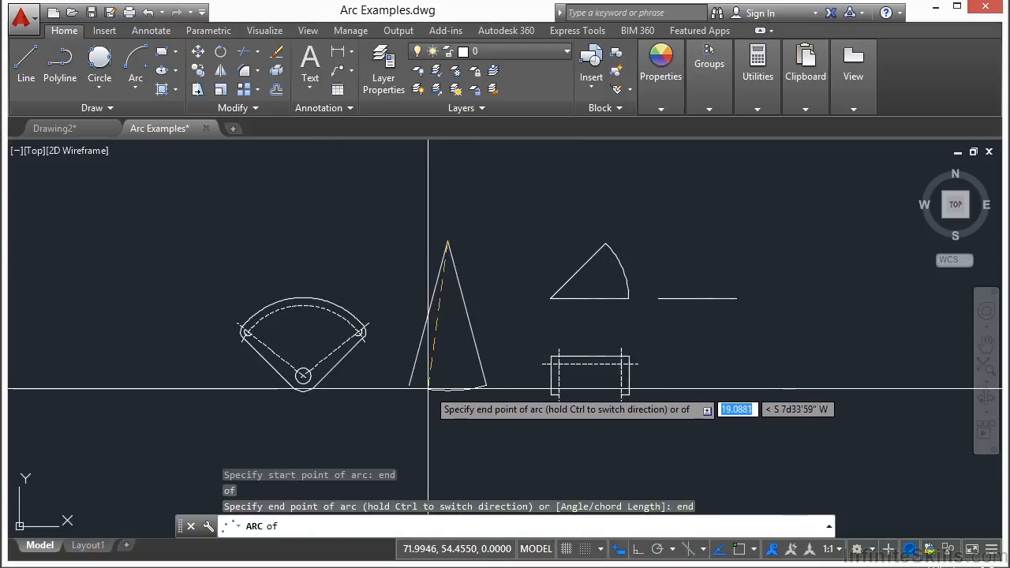
pyautogui.click(408, 385)
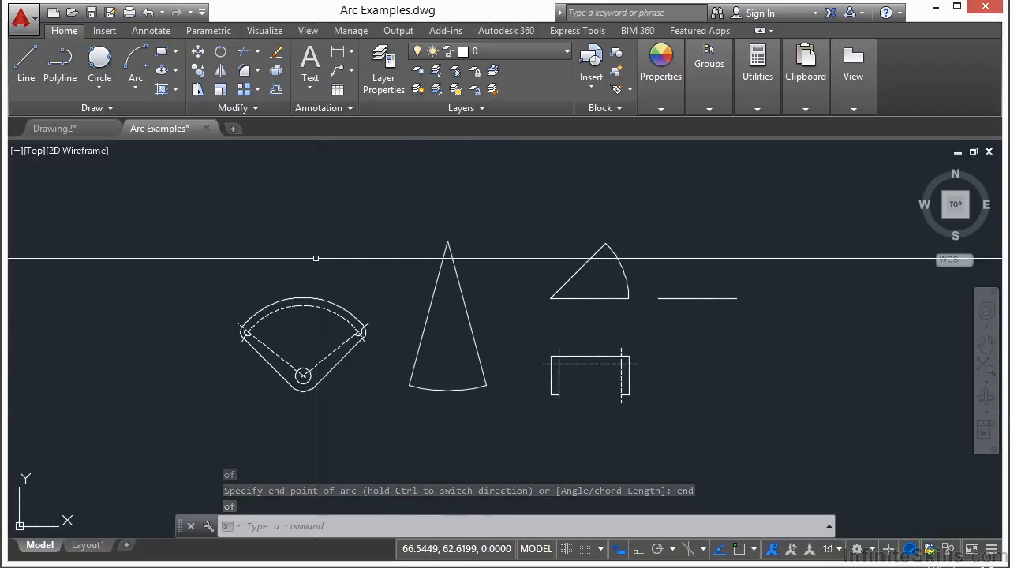
pyautogui.click(137, 82)
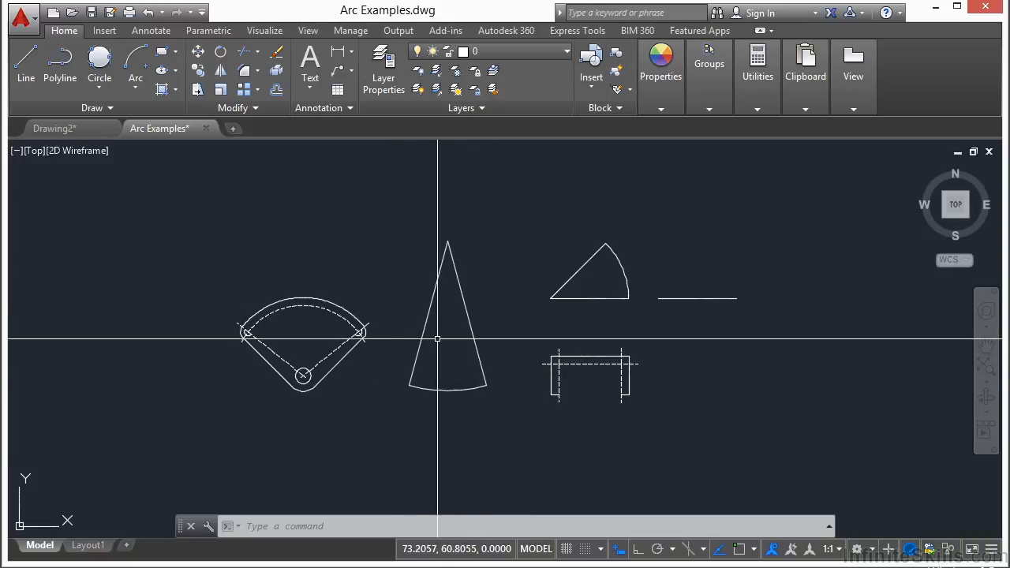
pyautogui.click(100, 87)
pyautogui.click(136, 87)
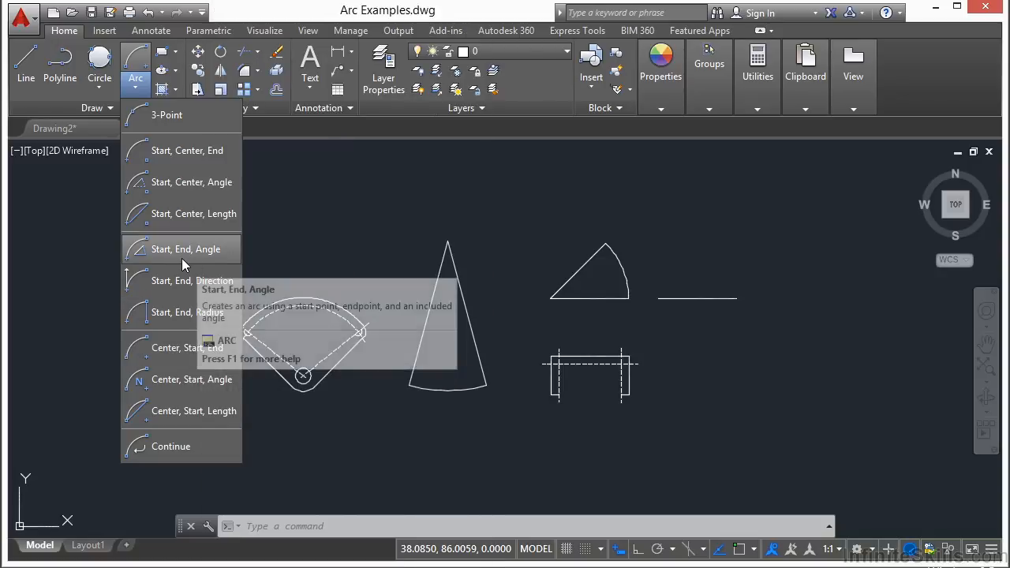
pyautogui.click(327, 228)
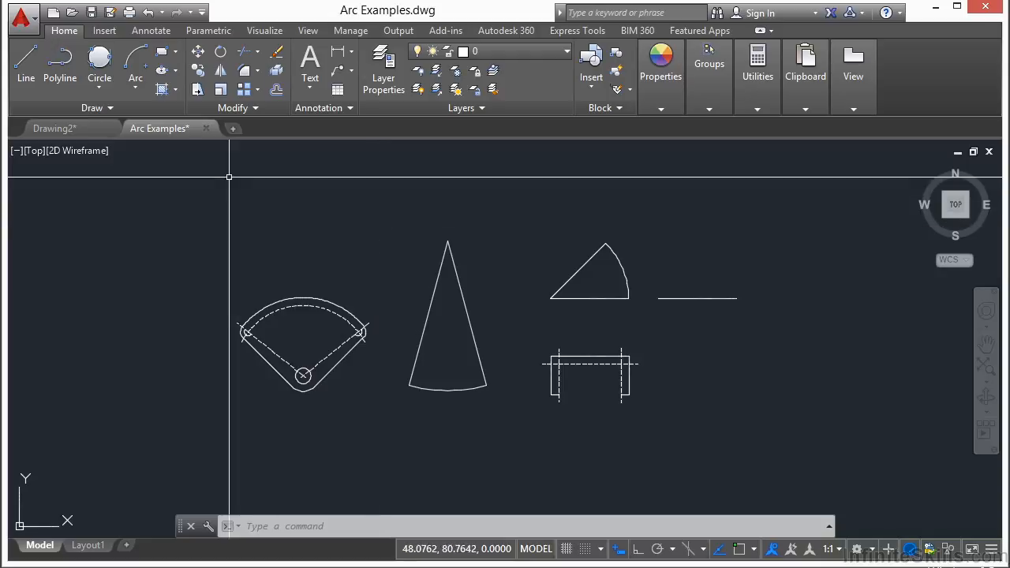
# Step: Draw a freehand three-point arc bulging upward in the empty area above the fan-shaped part
pyautogui.write('a')
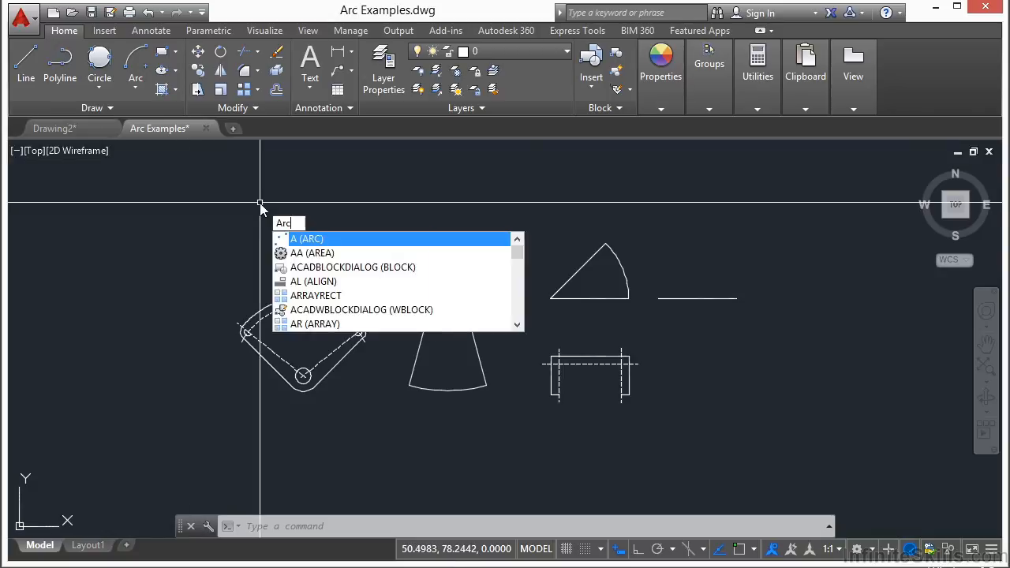
pyautogui.press('Return')
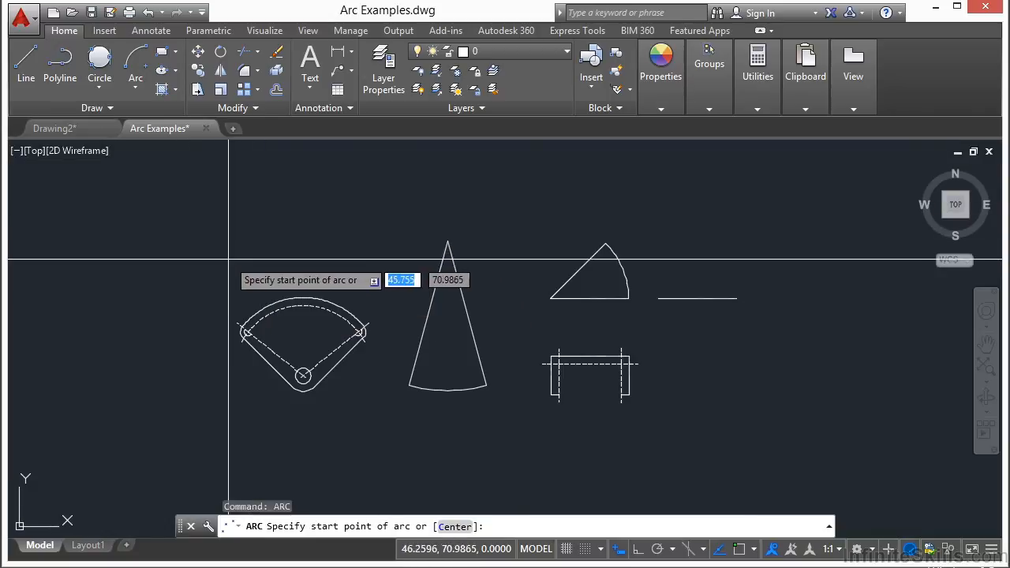
pyautogui.click(198, 261)
pyautogui.click(258, 209)
pyautogui.click(329, 244)
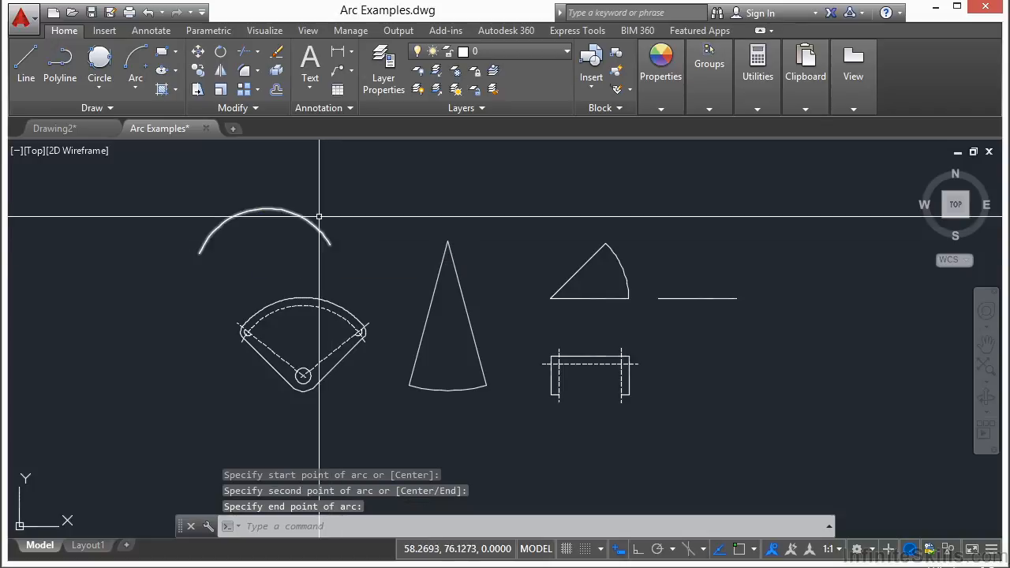
# Step: Add a tangent Continue arc from the three-point arc's right end, dipping downward and ending about 6 units away
pyautogui.scroll(2, 293, 191)
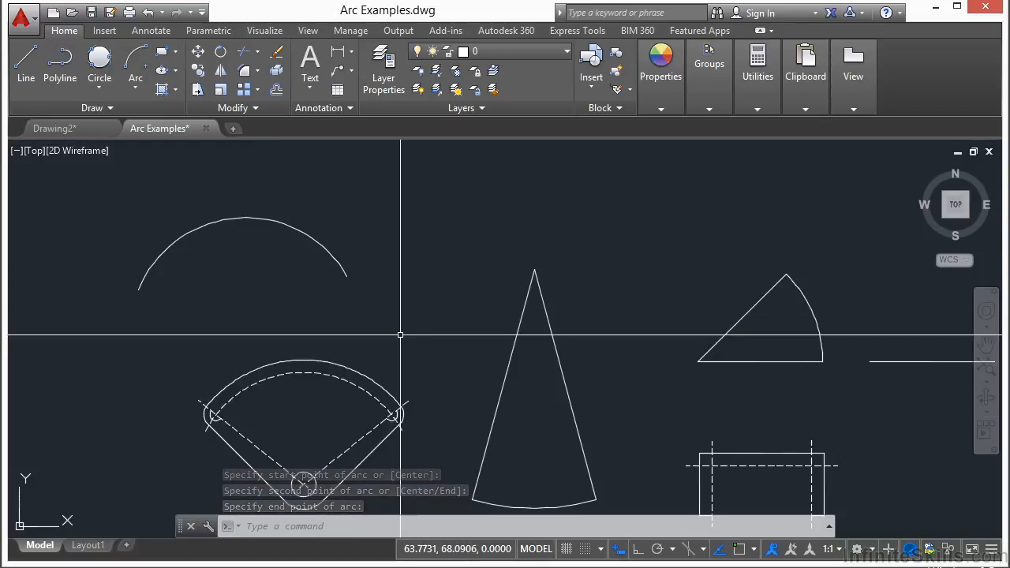
pyautogui.click(135, 88)
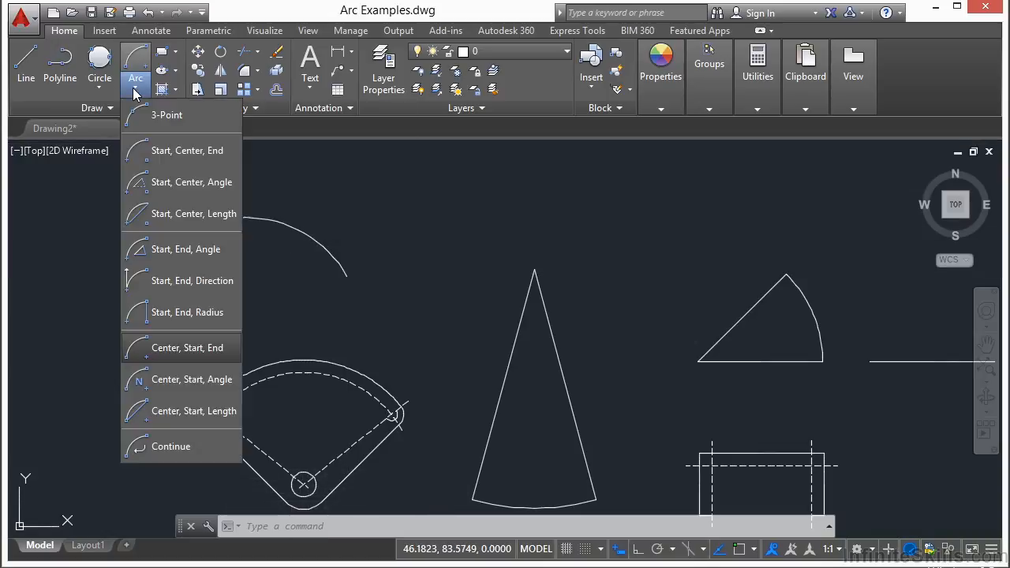
pyautogui.click(171, 446)
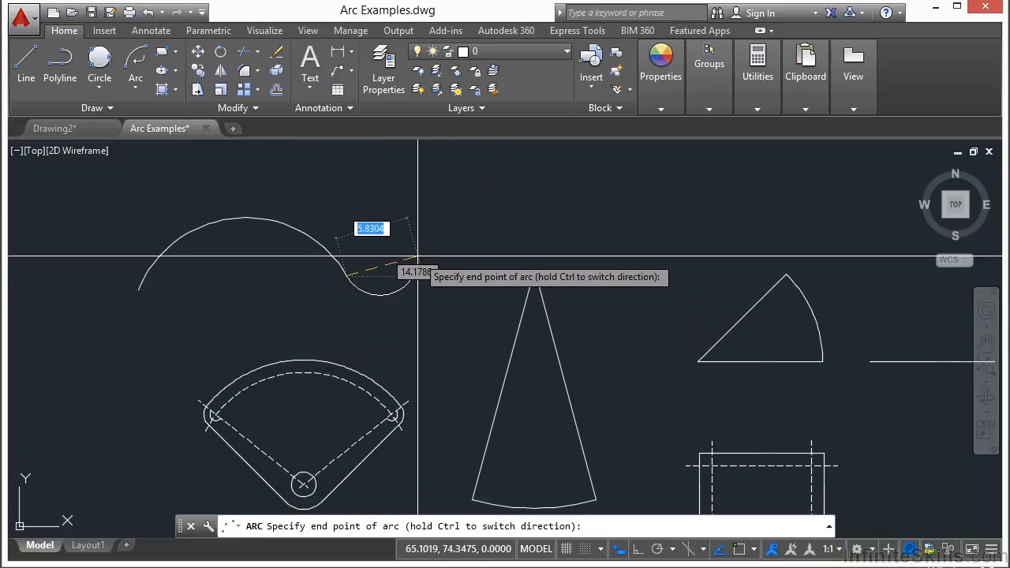
pyautogui.click(419, 246)
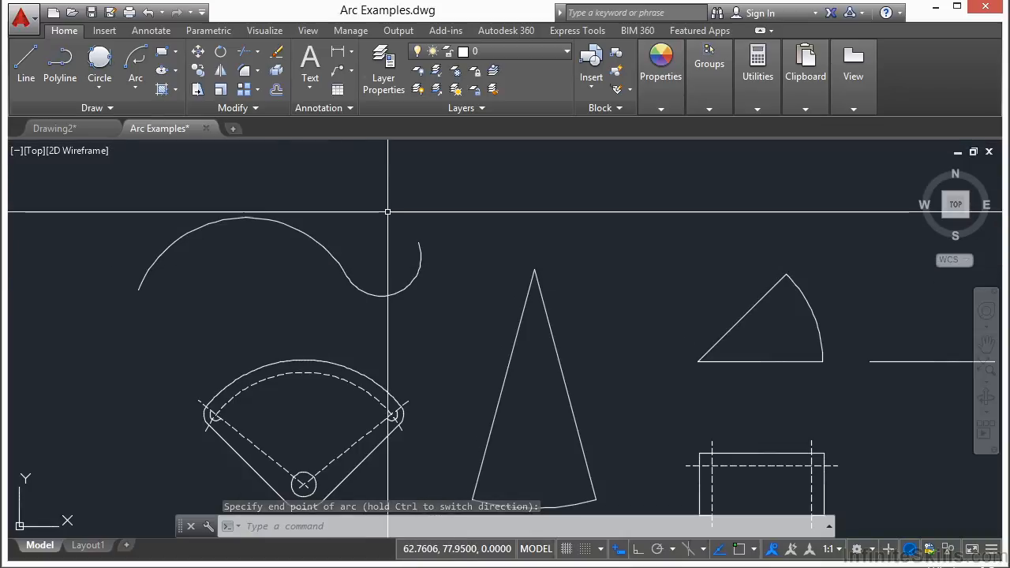
pyautogui.press('Return')
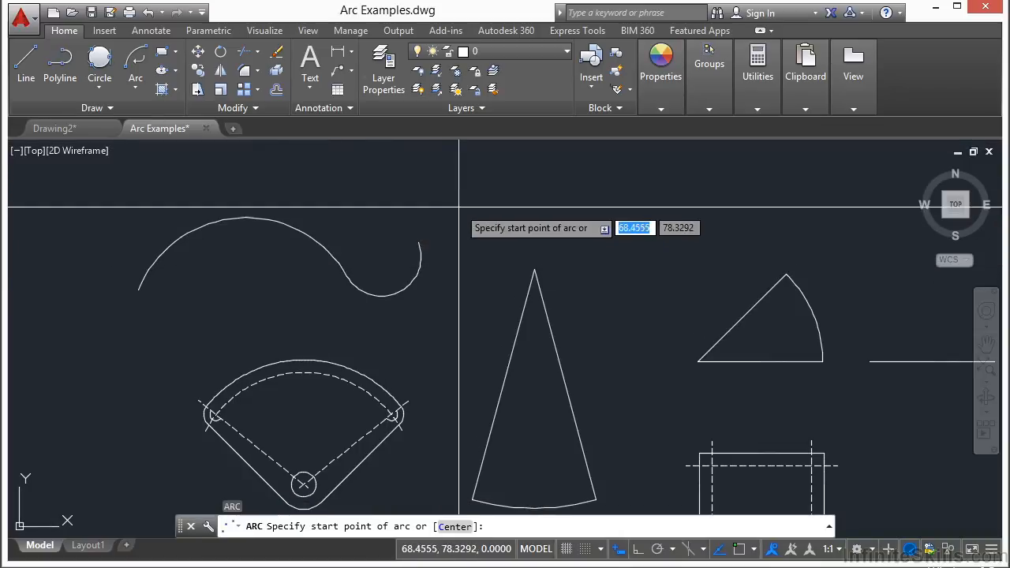
pyautogui.click(524, 228)
pyautogui.click(605, 197)
pyautogui.press('Escape')
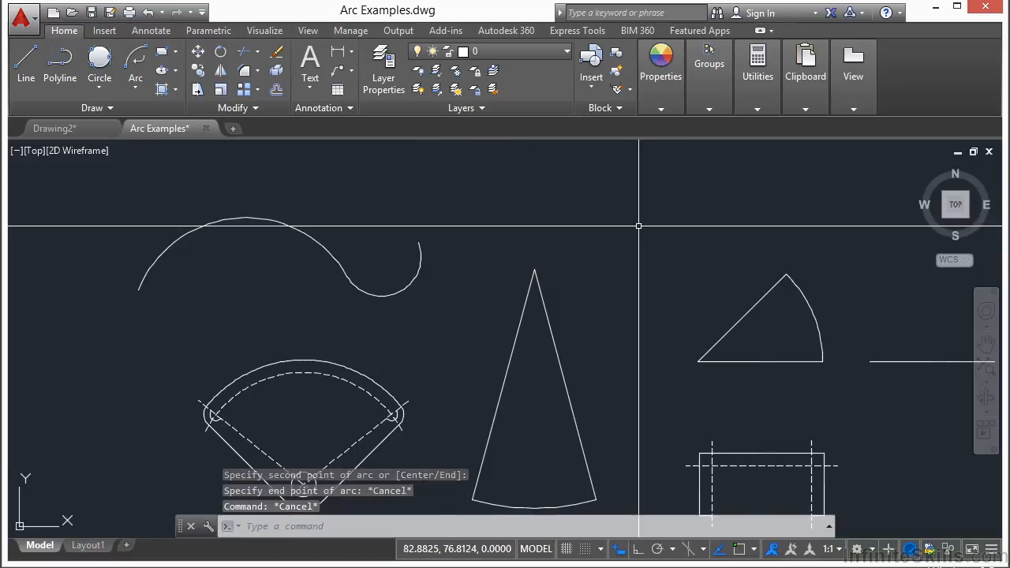
# Step: Add another tangent Continue arc from the free end of the dipping arc, curling over and back toward the large arc
pyautogui.click(134, 92)
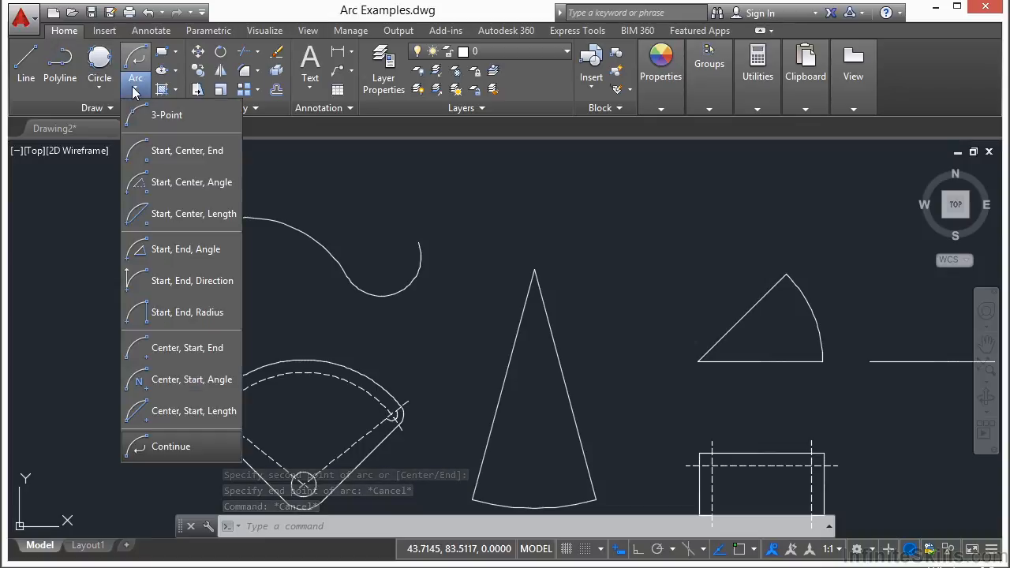
pyautogui.click(171, 446)
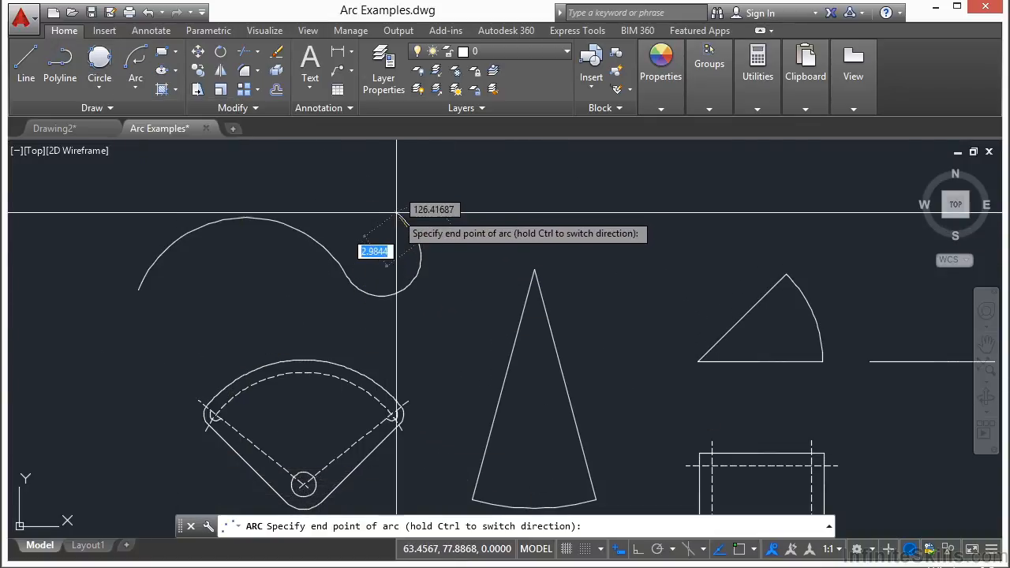
pyautogui.click(371, 233)
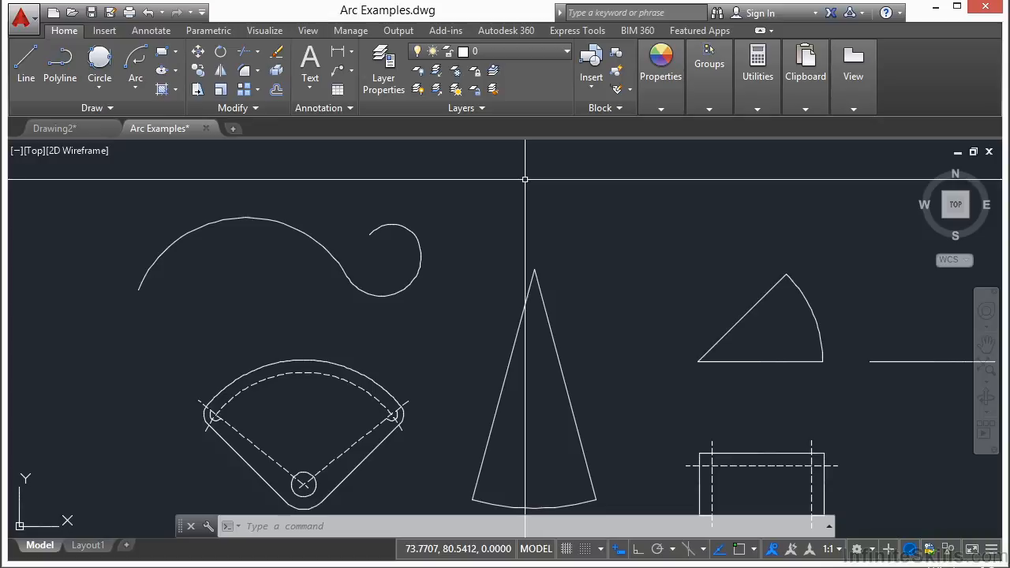
pyautogui.scroll(-2, 155, 238)
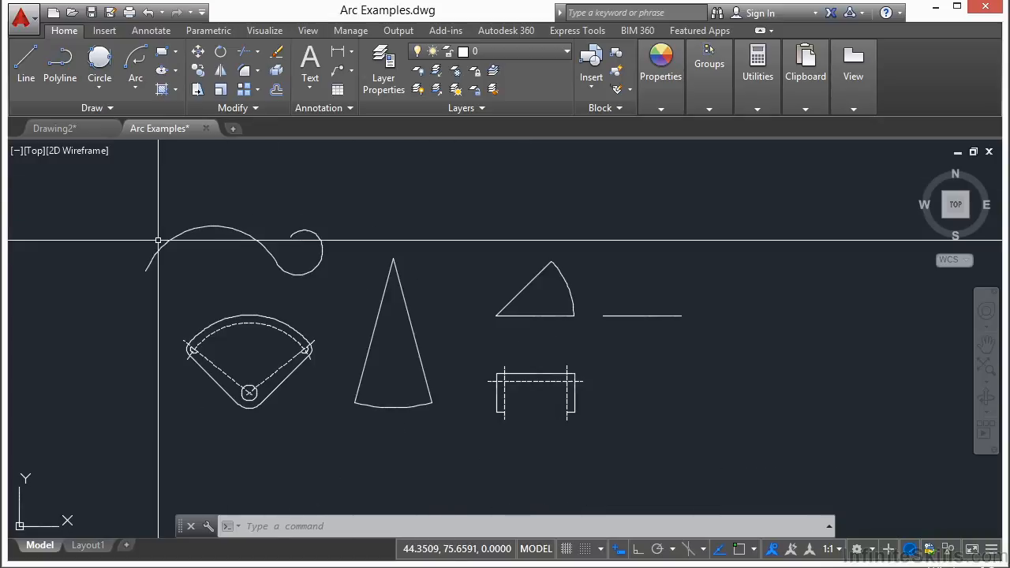